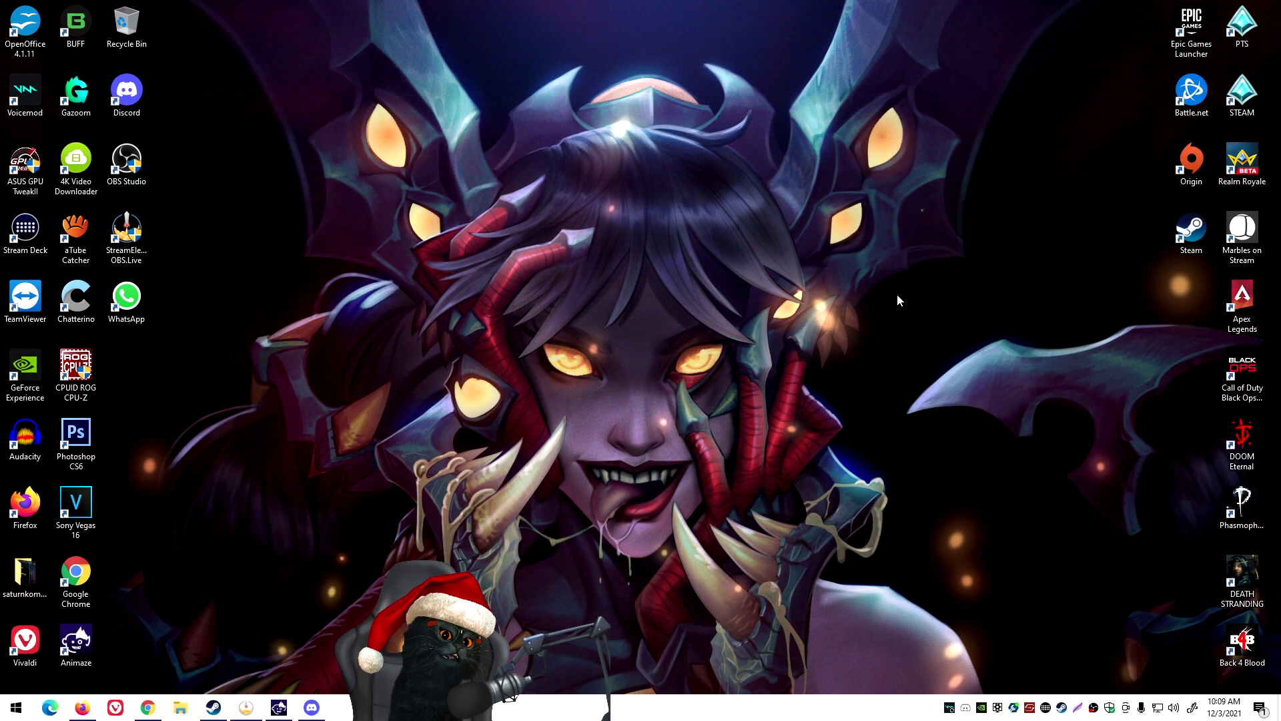
# Step: Open the local files folder of Paladins from its properties in the Steam library
pyautogui.click(915, 259)
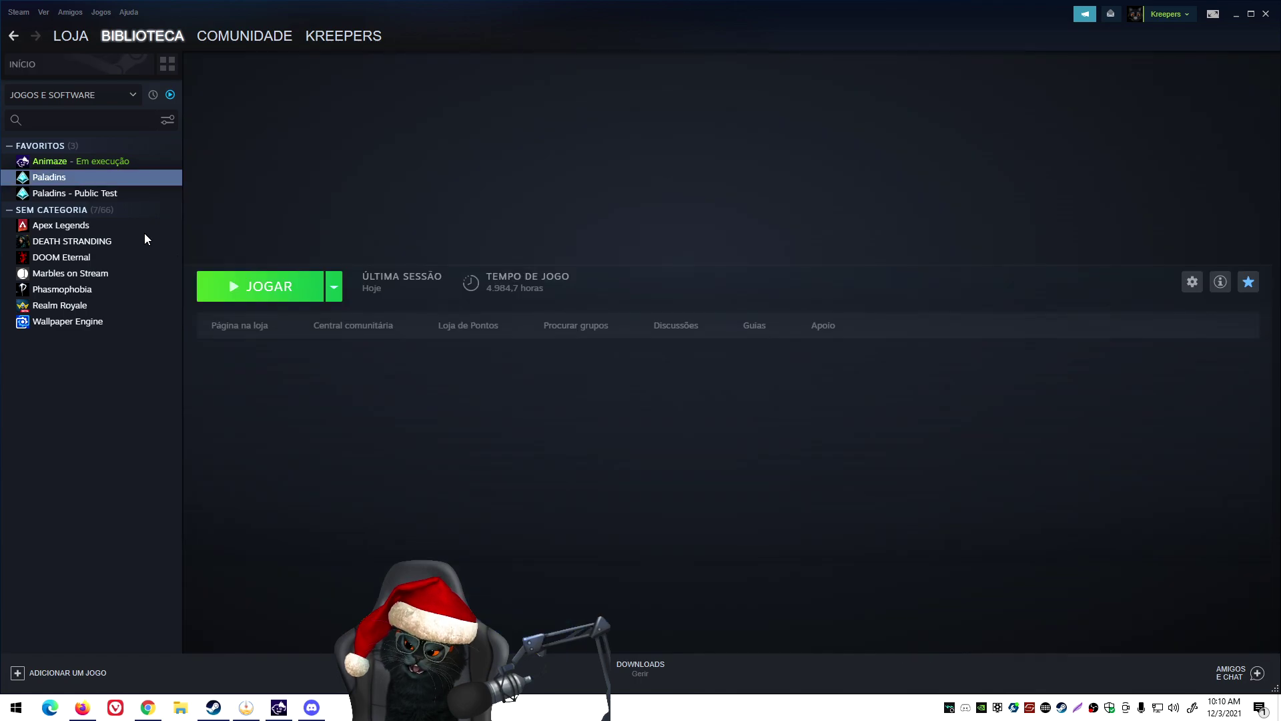
pyautogui.rightClick(77, 177)
pyautogui.click(118, 256)
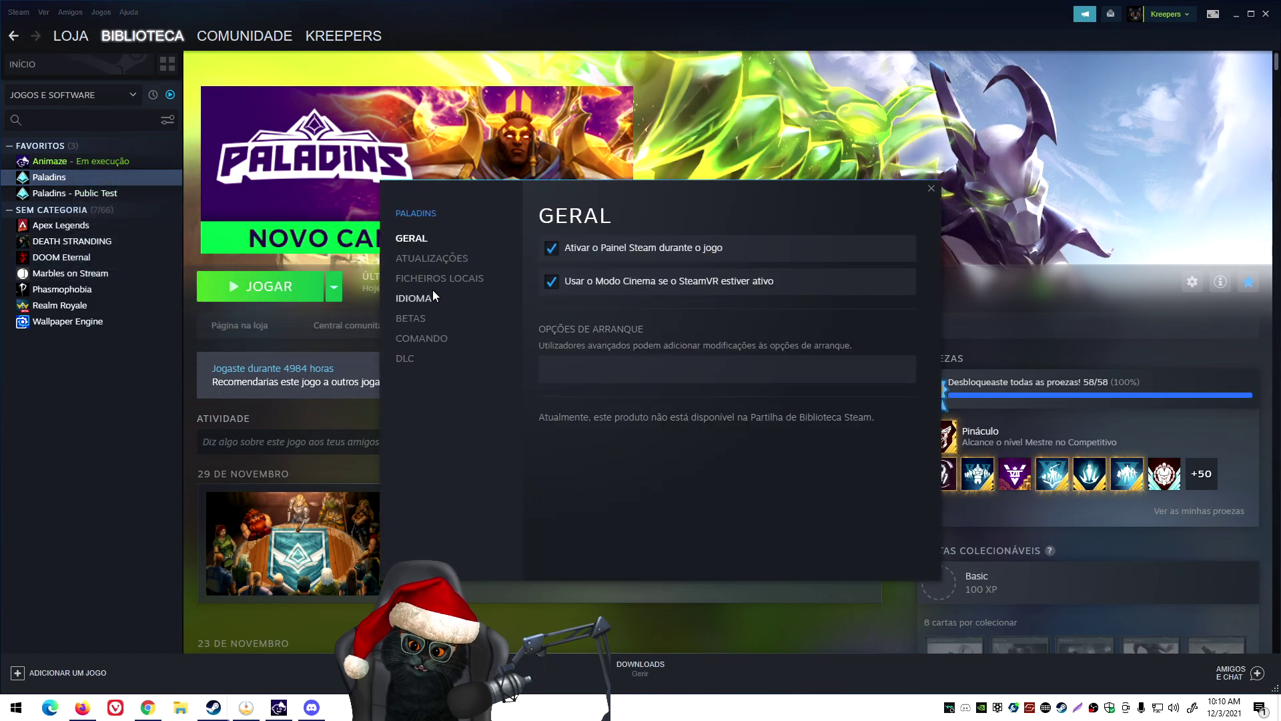
pyautogui.click(459, 279)
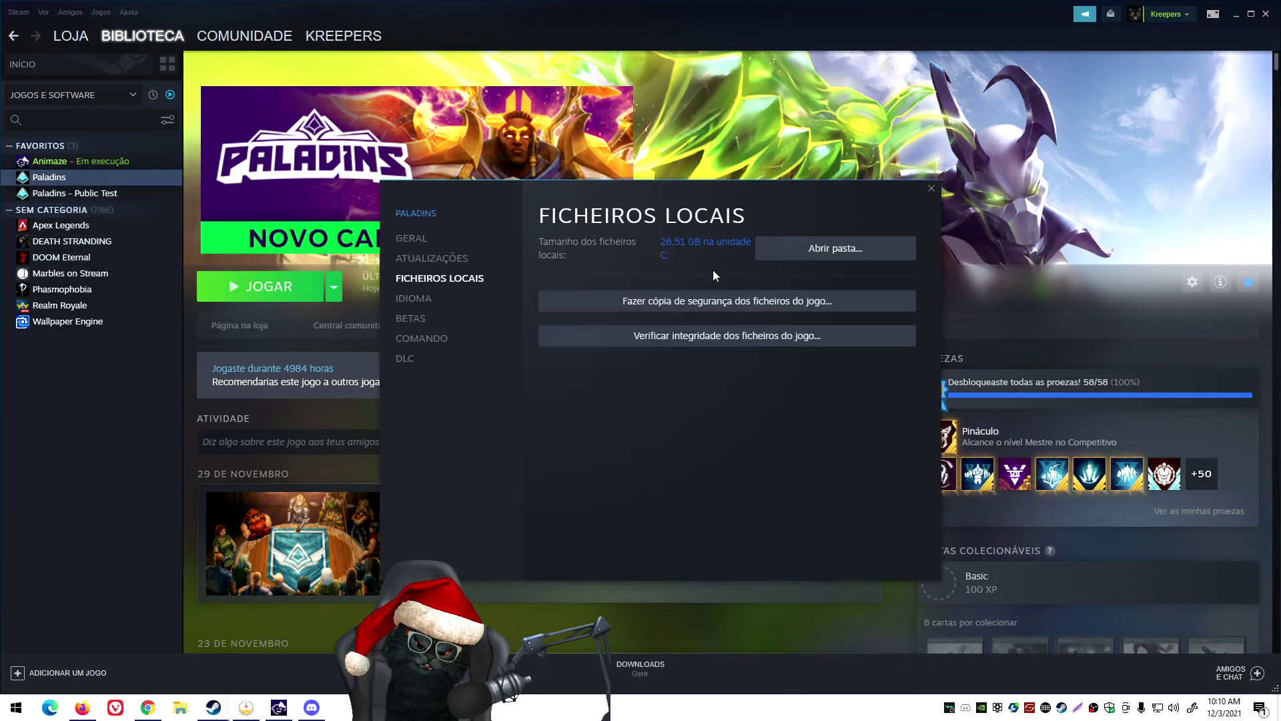
pyautogui.click(858, 247)
pyautogui.click(544, 81)
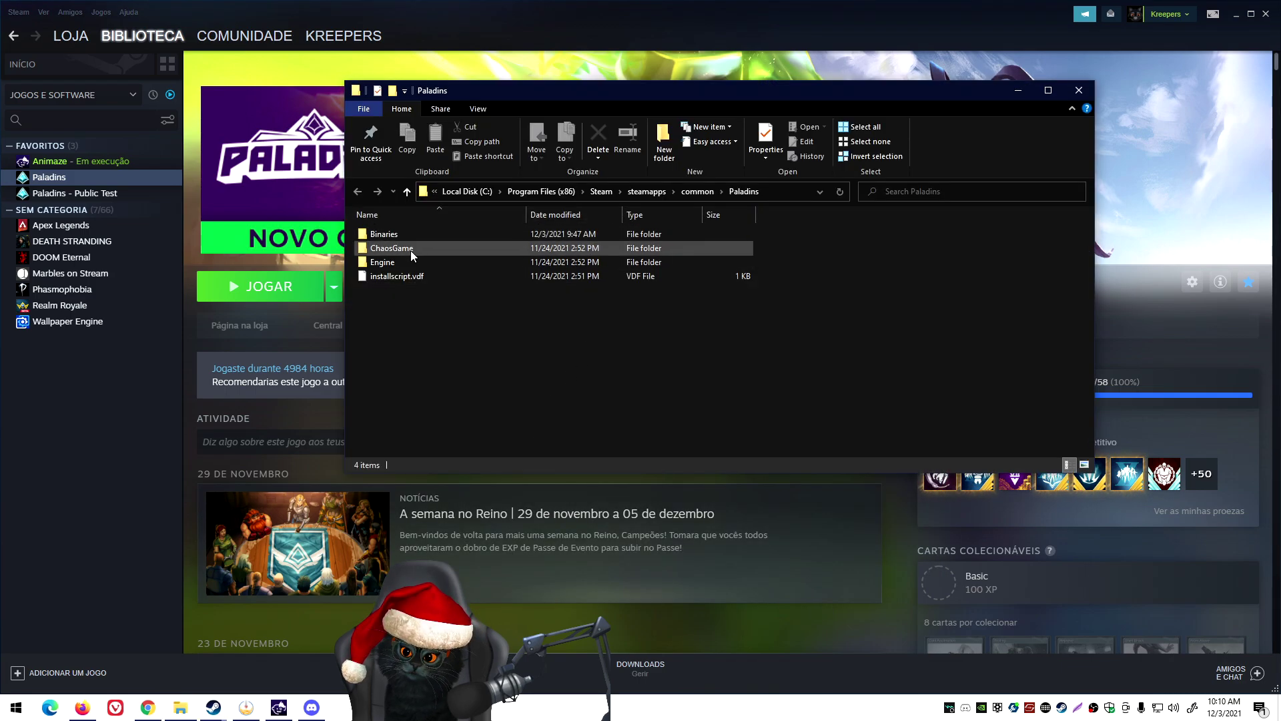
# Step: Open Settings64.json from the Binaries\EasyAntiCheat\Launcher folder in Notepad
pyautogui.doubleClick(411, 236)
pyautogui.doubleClick(427, 238)
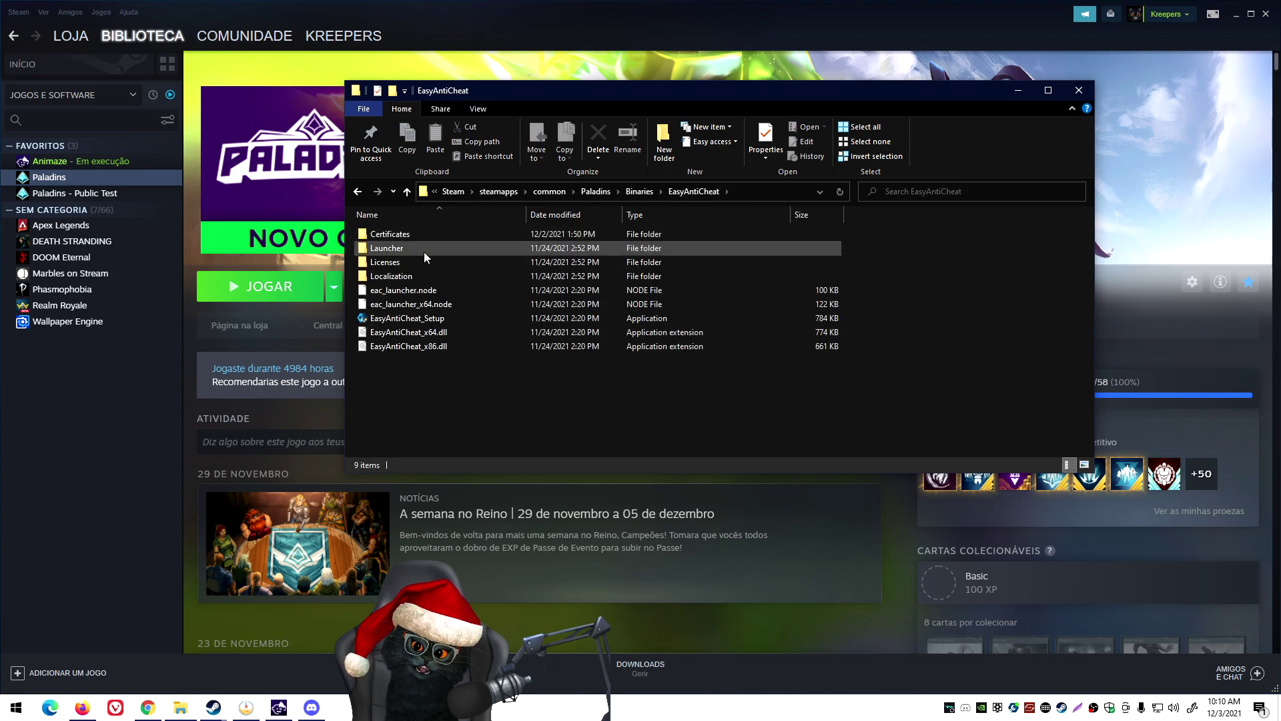
pyautogui.doubleClick(423, 250)
pyautogui.doubleClick(426, 248)
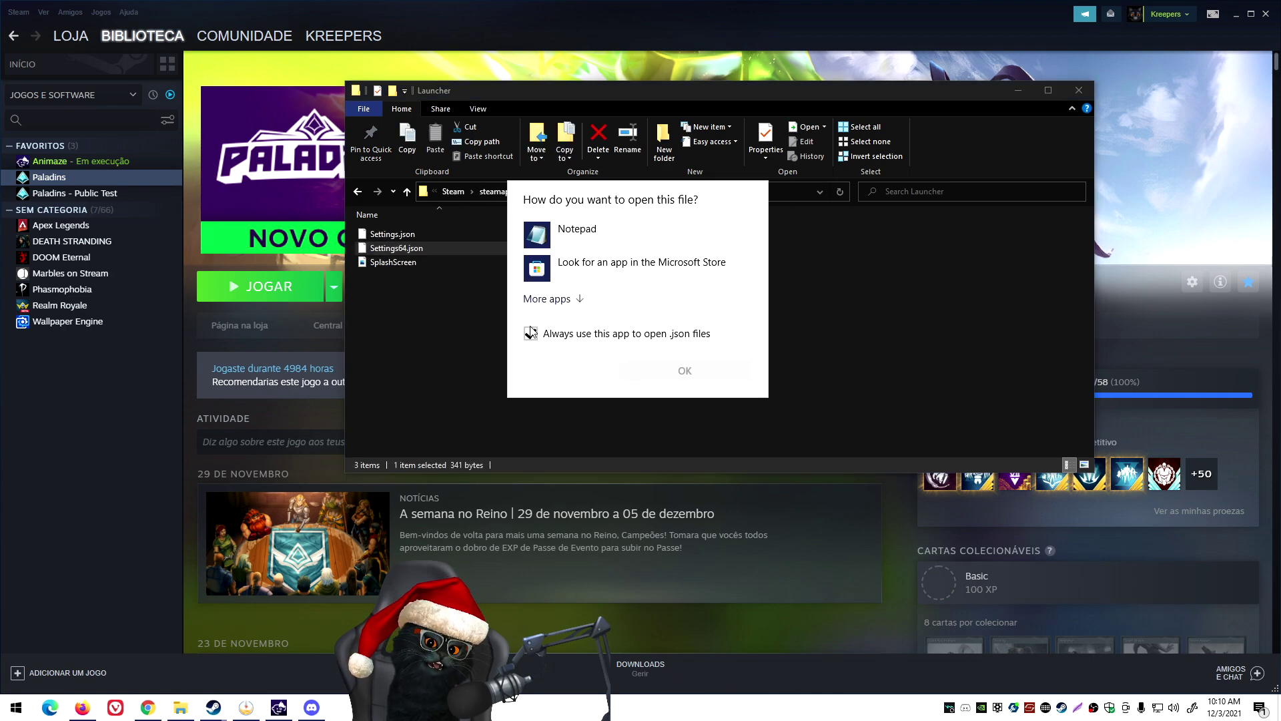
pyautogui.click(530, 333)
pyautogui.click(686, 370)
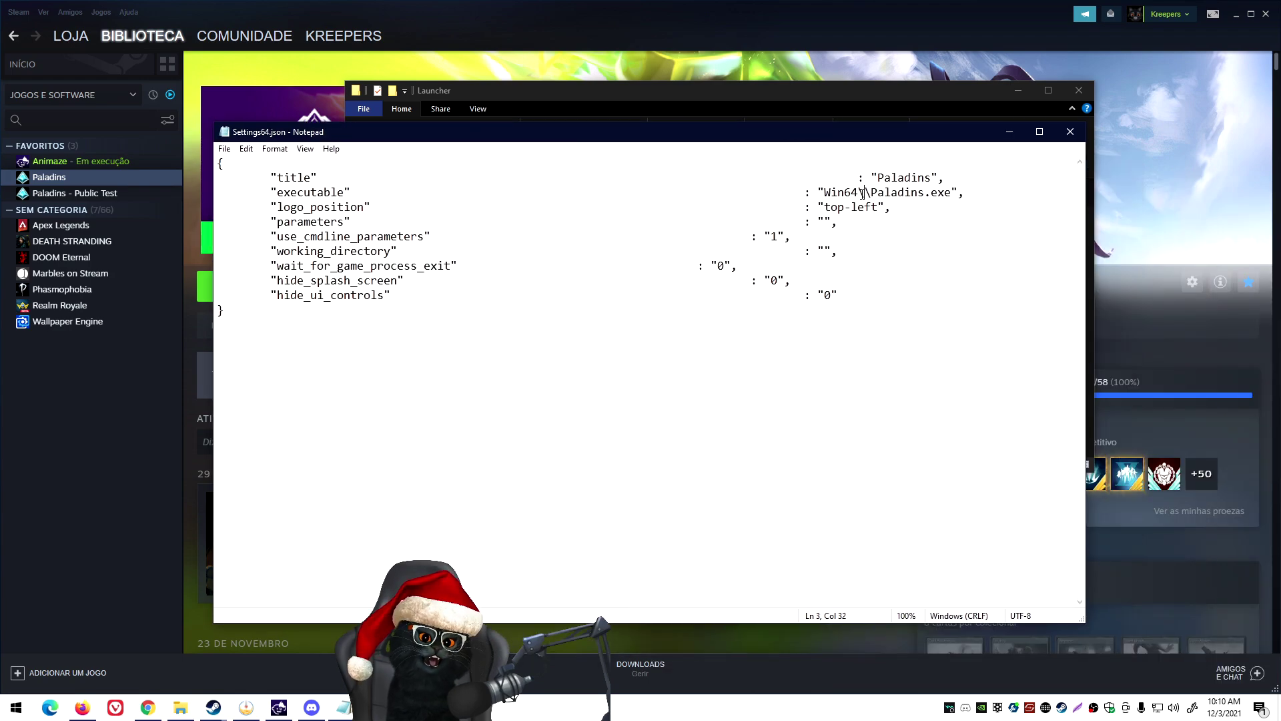
# Step: Check the "64" in the executable path of Settings64.json, and close the file and the Launcher folder without editing
pyautogui.moveTo(858, 192); pyautogui.dragTo(846, 192)
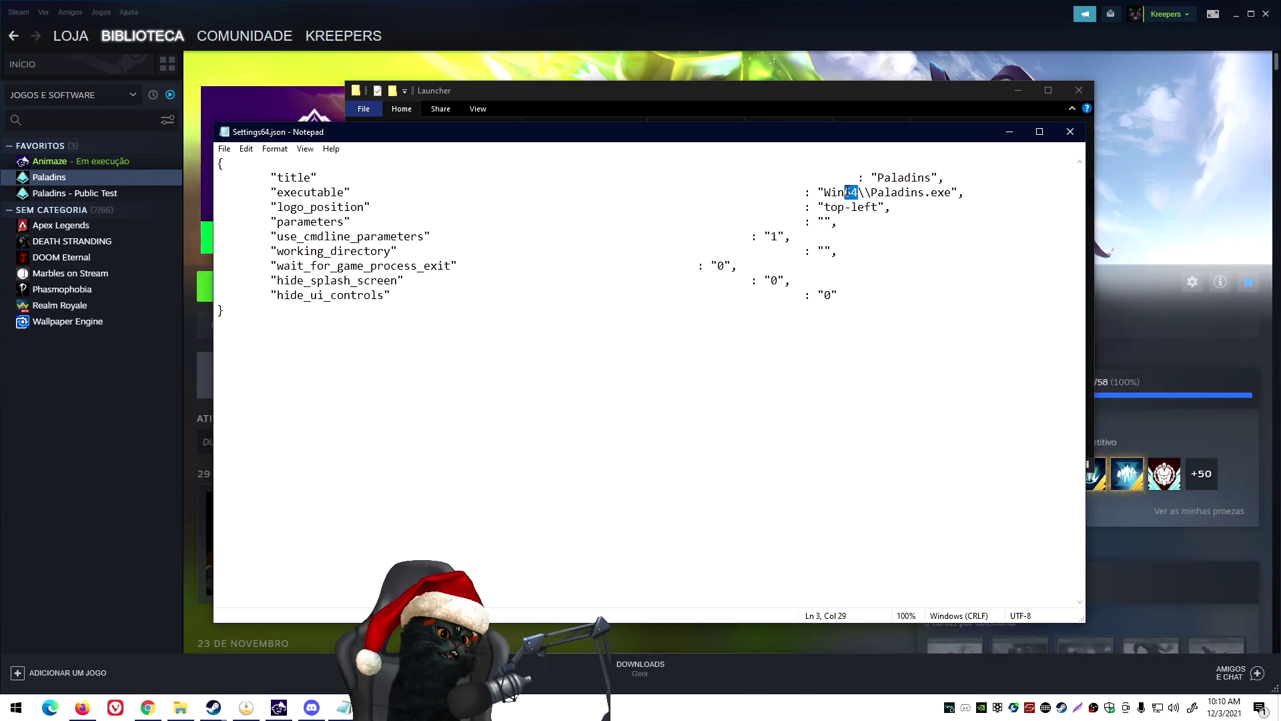
pyautogui.click(1070, 130)
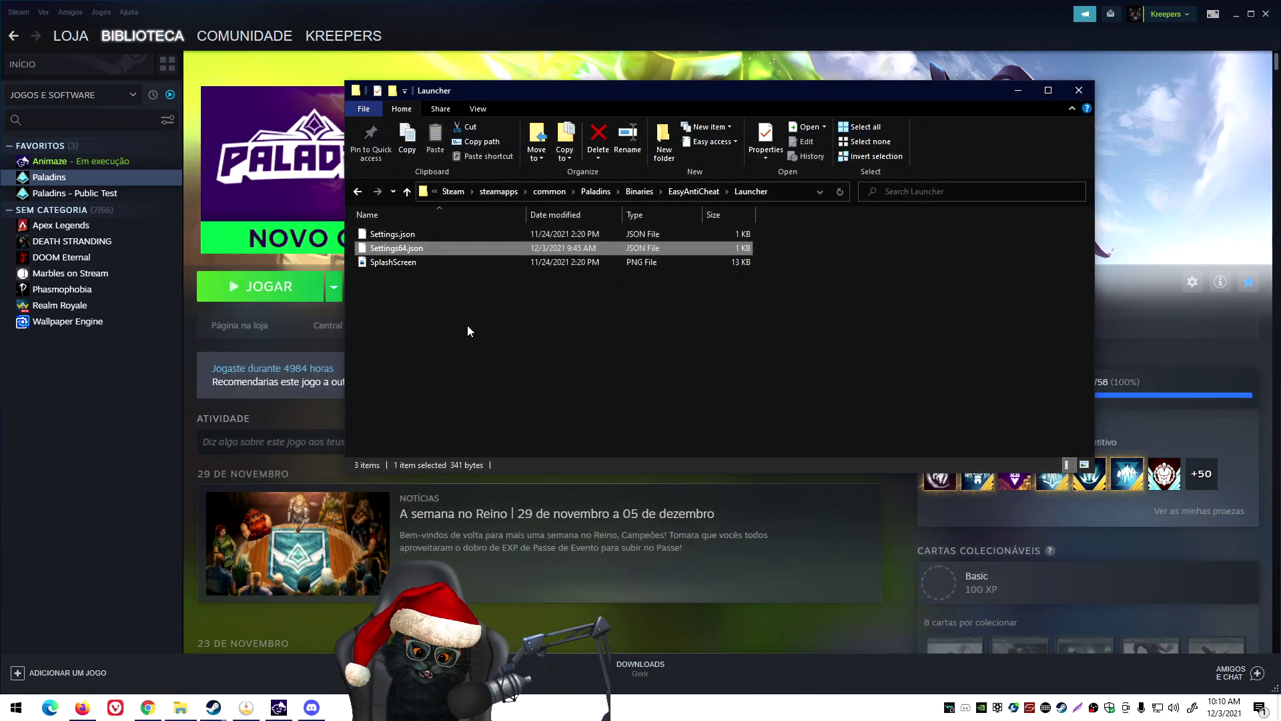
pyautogui.click(1086, 88)
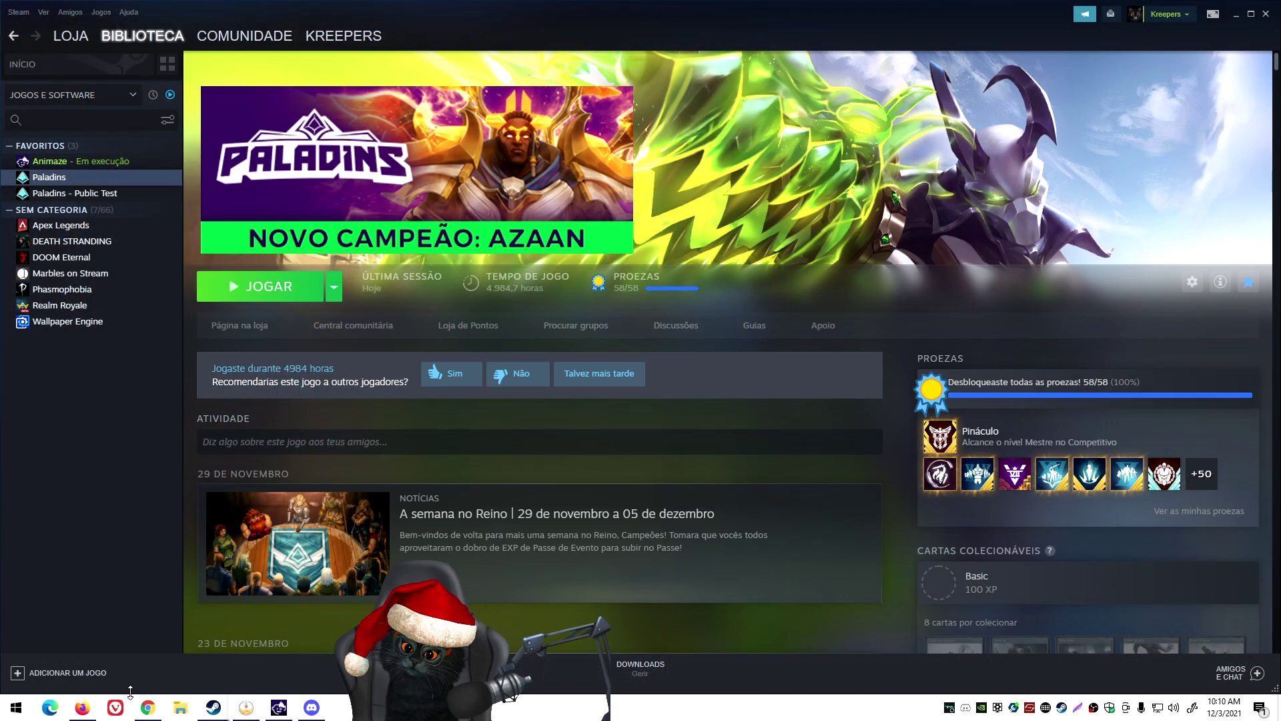
pyautogui.moveTo(82, 707)
pyautogui.click(80, 641)
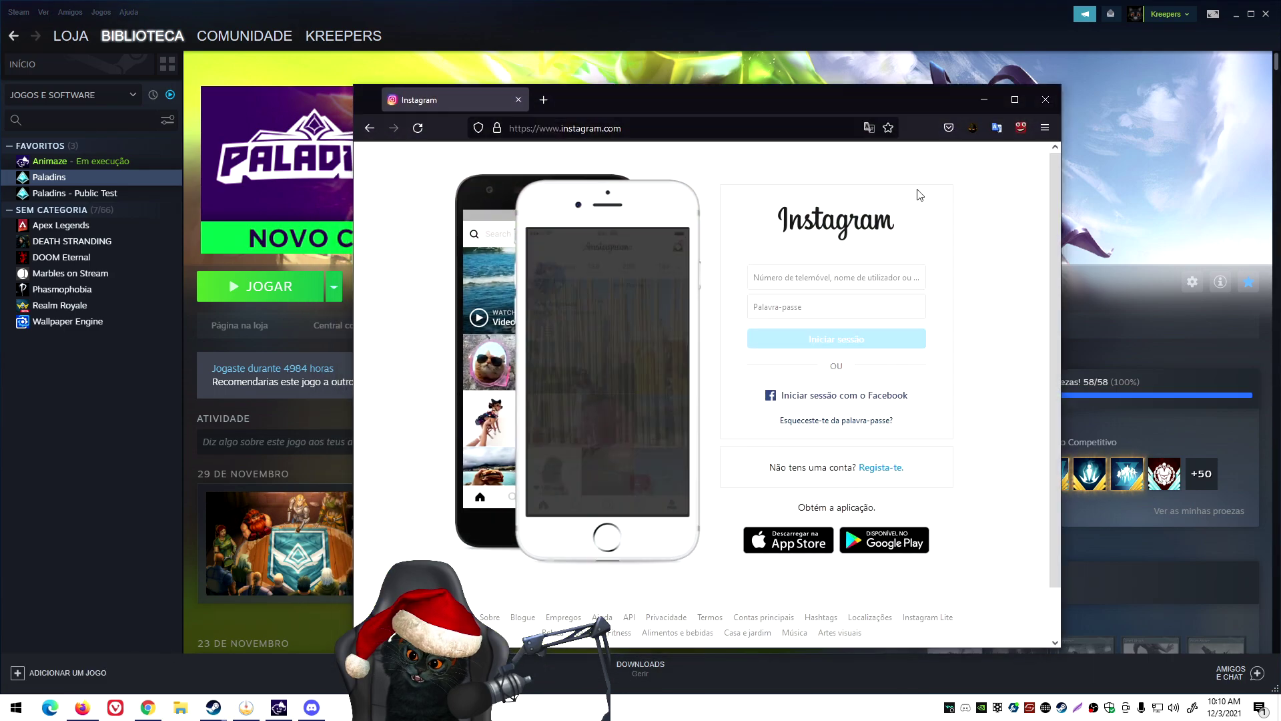
pyautogui.click(1046, 99)
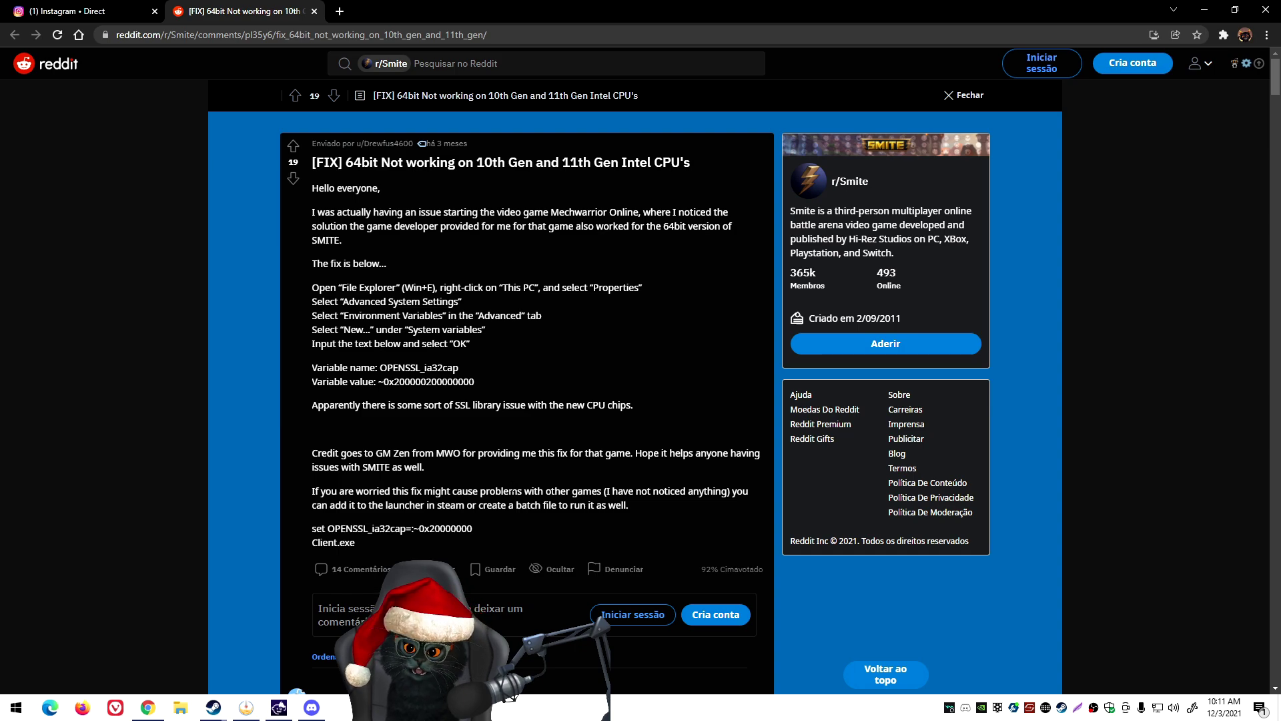
# Step: Read the Reddit post's fix instructions for 64-bit games failing on 10th and 11th Gen Intel CPUs
pyautogui.moveTo(644, 212); pyautogui.dragTo(622, 239)
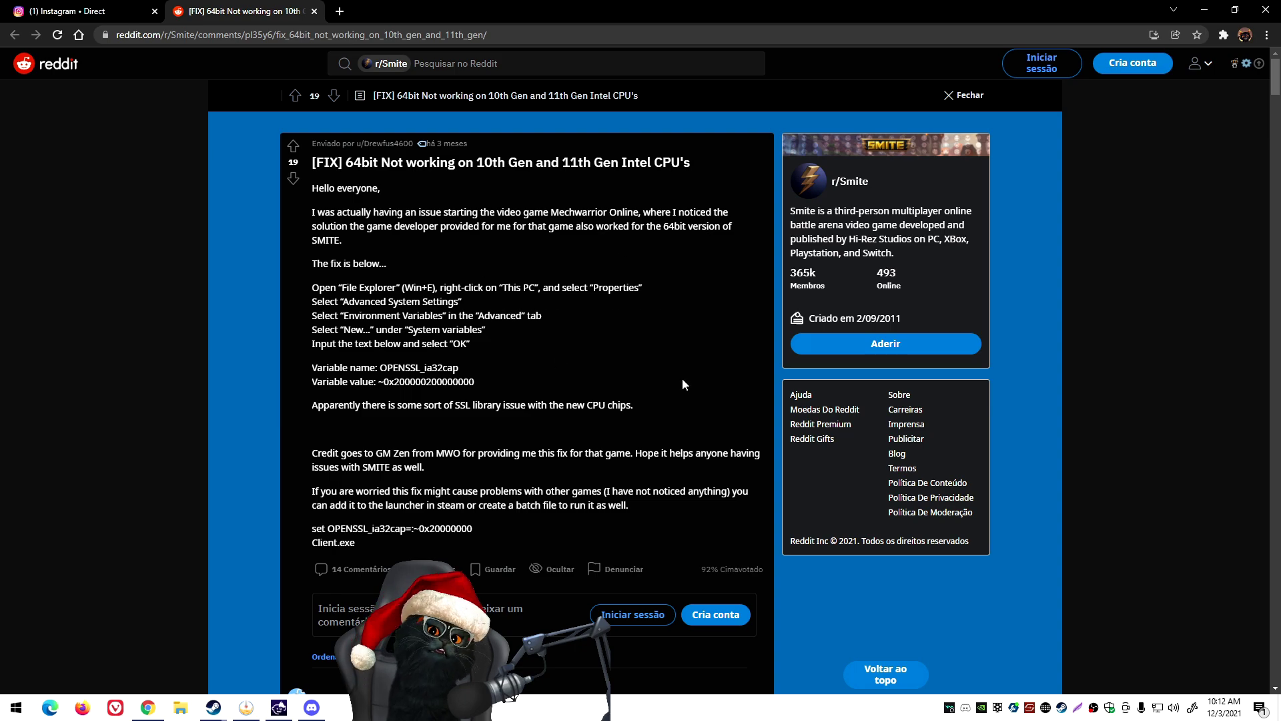
pyautogui.scroll(-1, 578, 332)
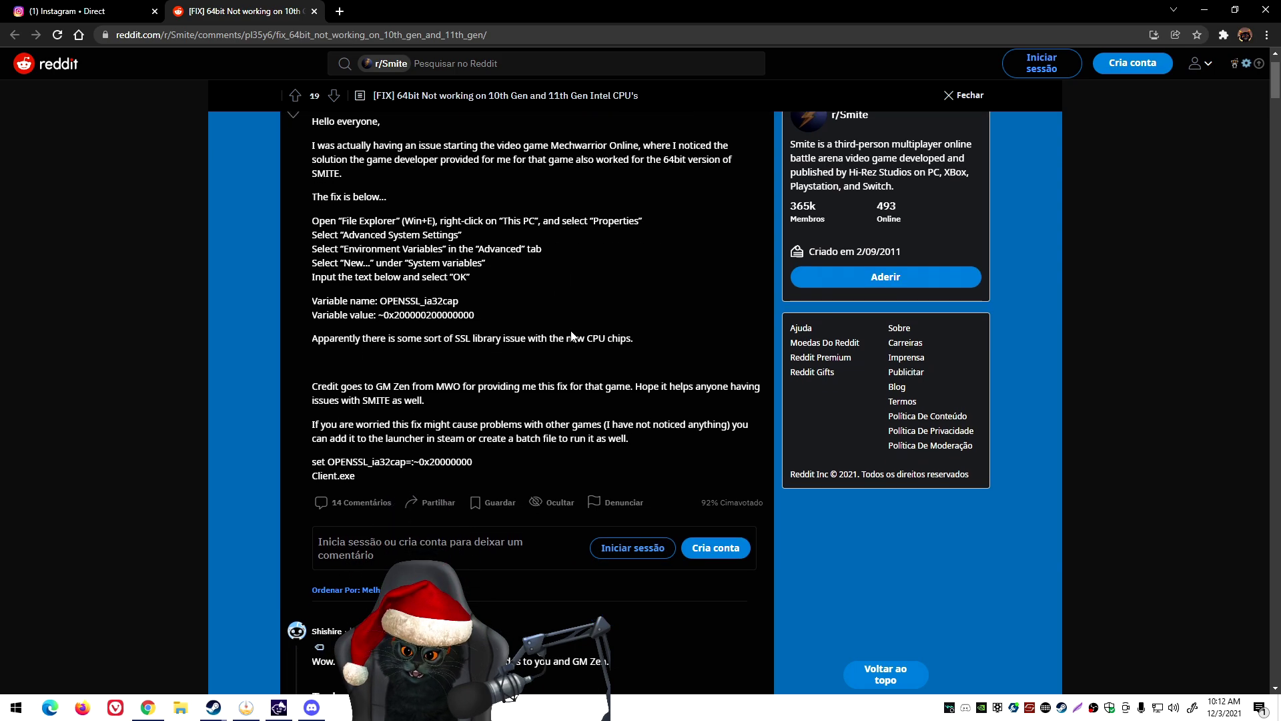
pyautogui.scroll(1, 655, 381)
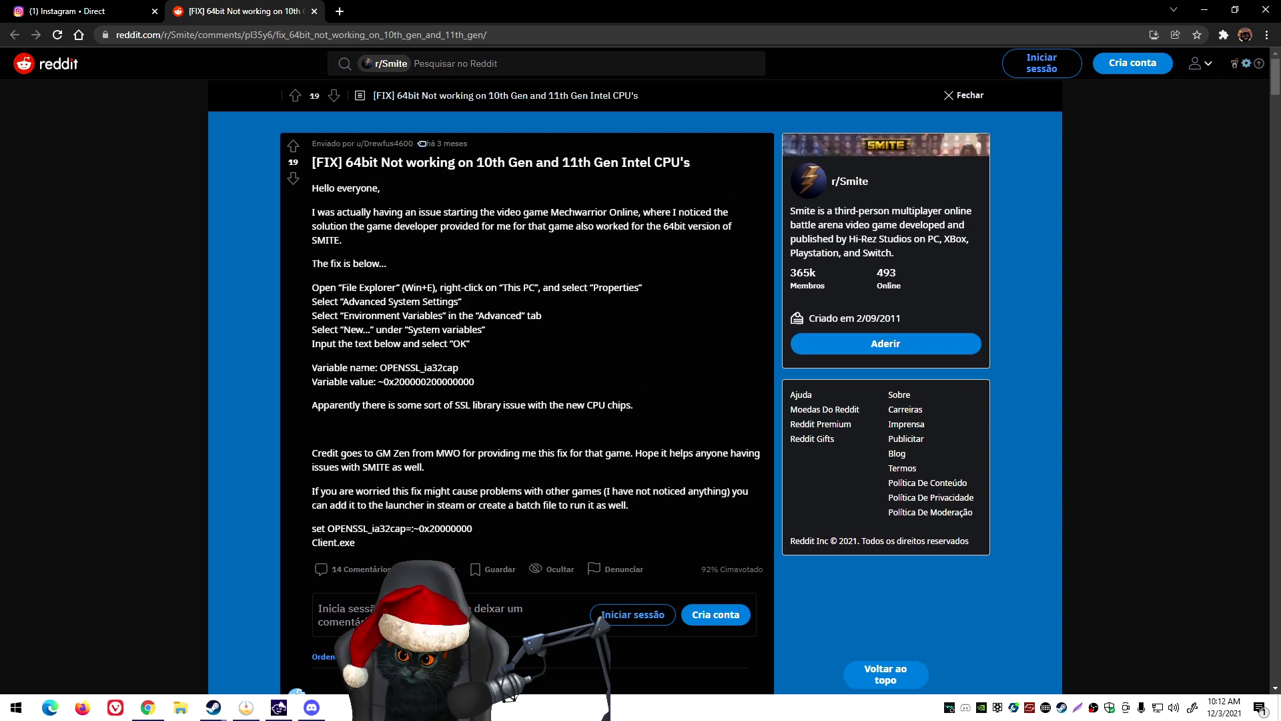
pyautogui.scroll(-6, 639, 414)
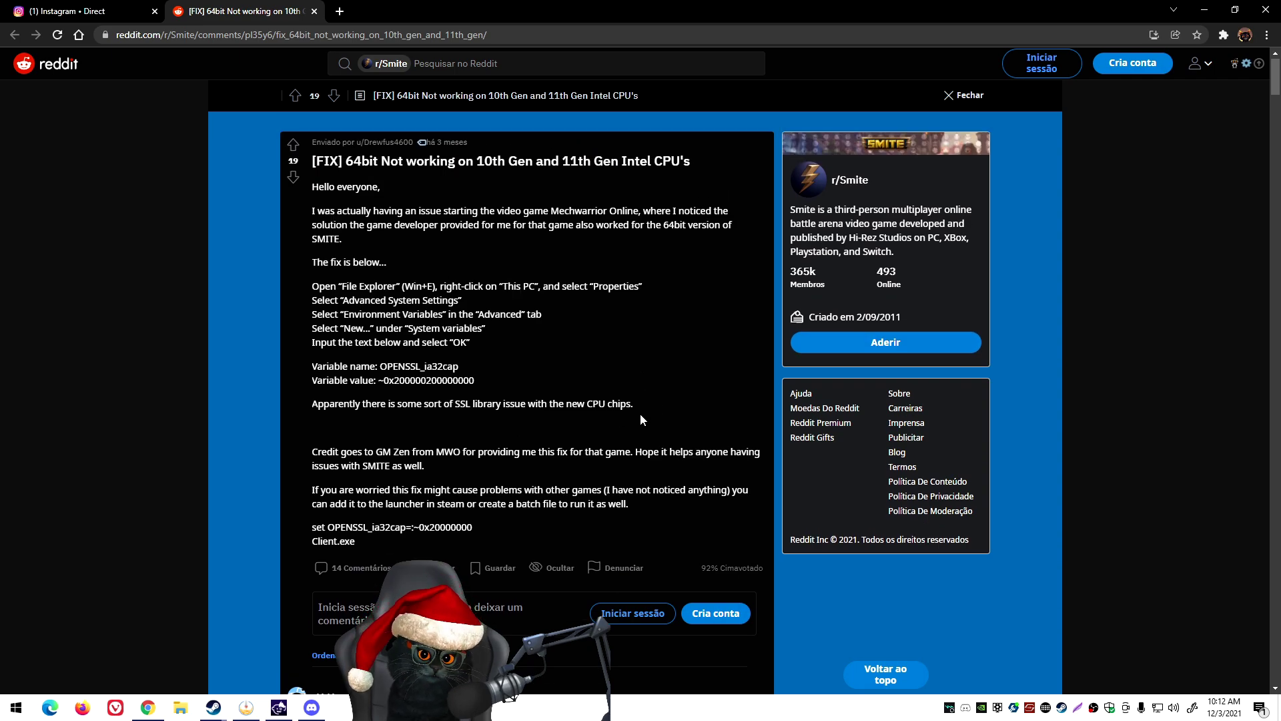
pyautogui.scroll(6, 527, 400)
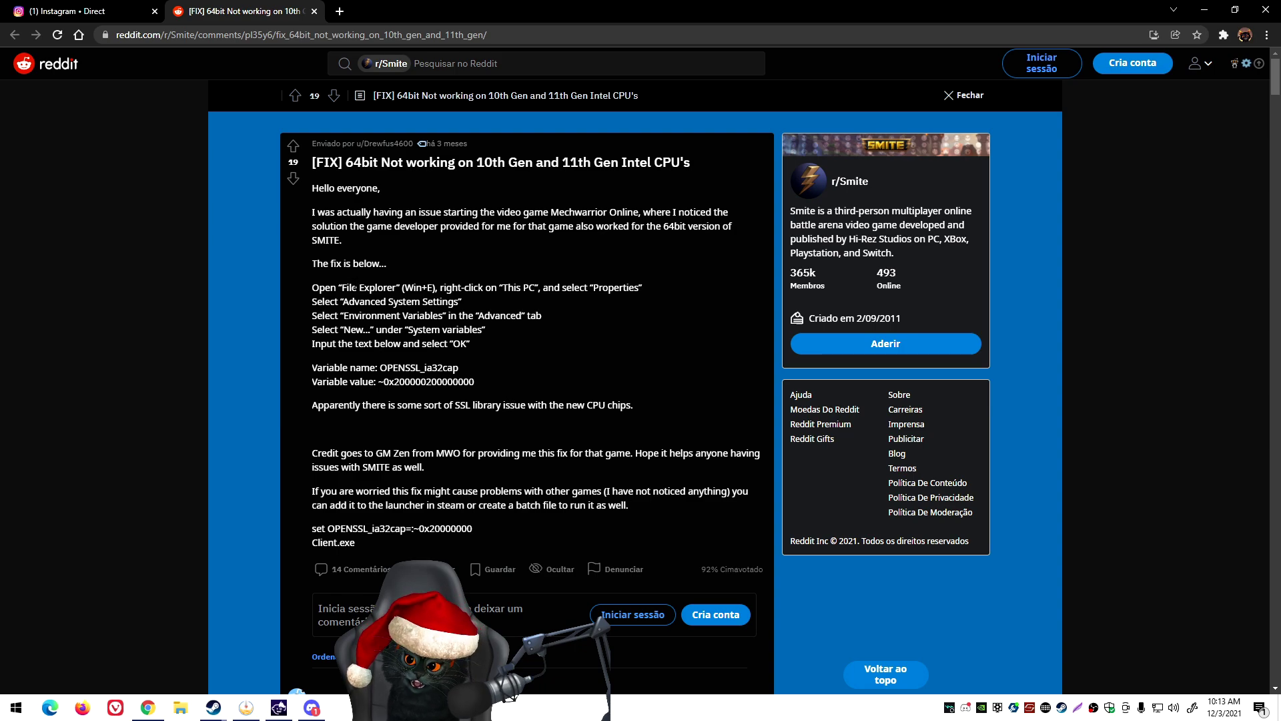
pyautogui.moveTo(321, 288); pyautogui.dragTo(311, 262)
pyautogui.click(499, 348)
pyautogui.click(606, 467)
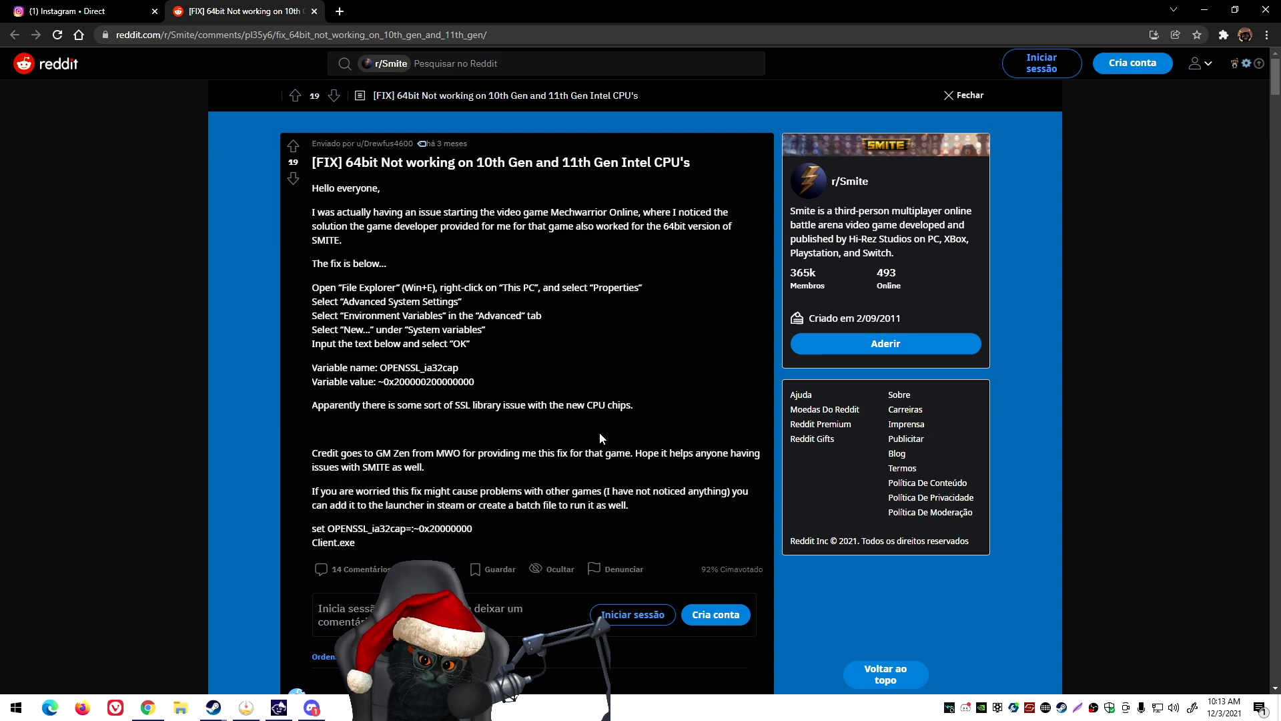
# Step: Examine the top comment's technical explanation and the launch options command in its All-In-One Steam Fix section
pyautogui.scroll(-2, 580, 530)
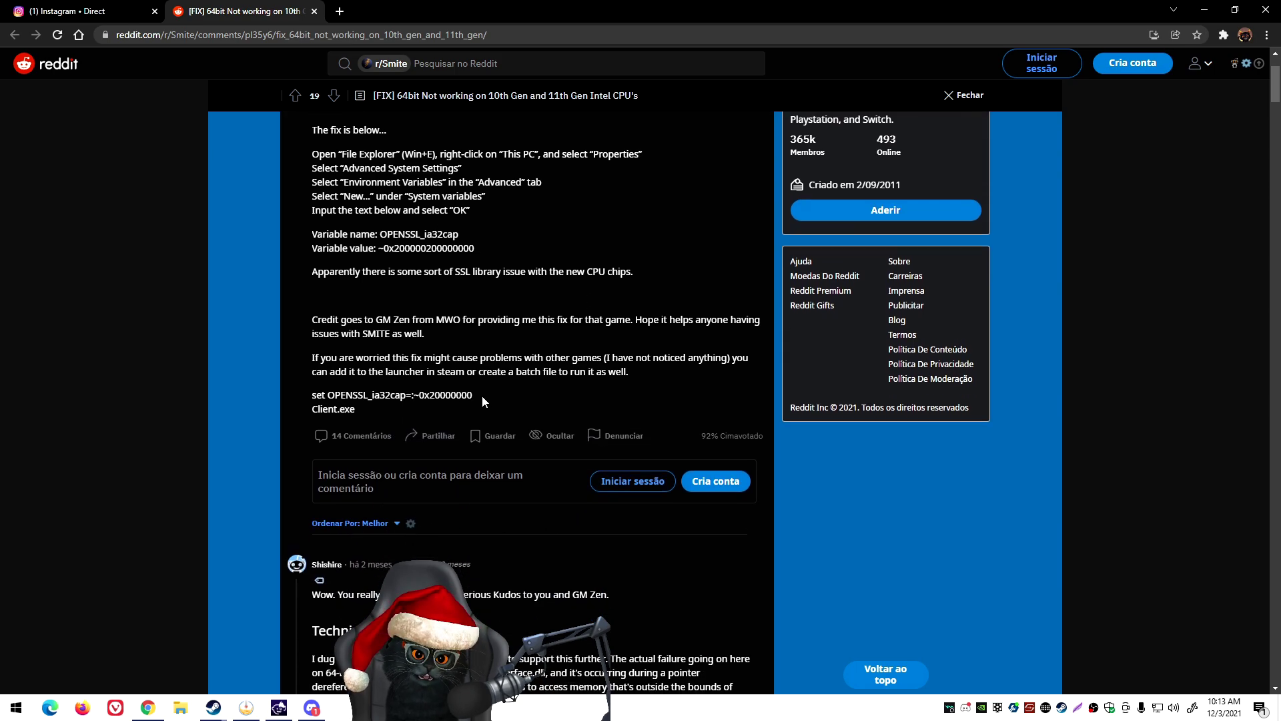
pyautogui.scroll(-4, 482, 395)
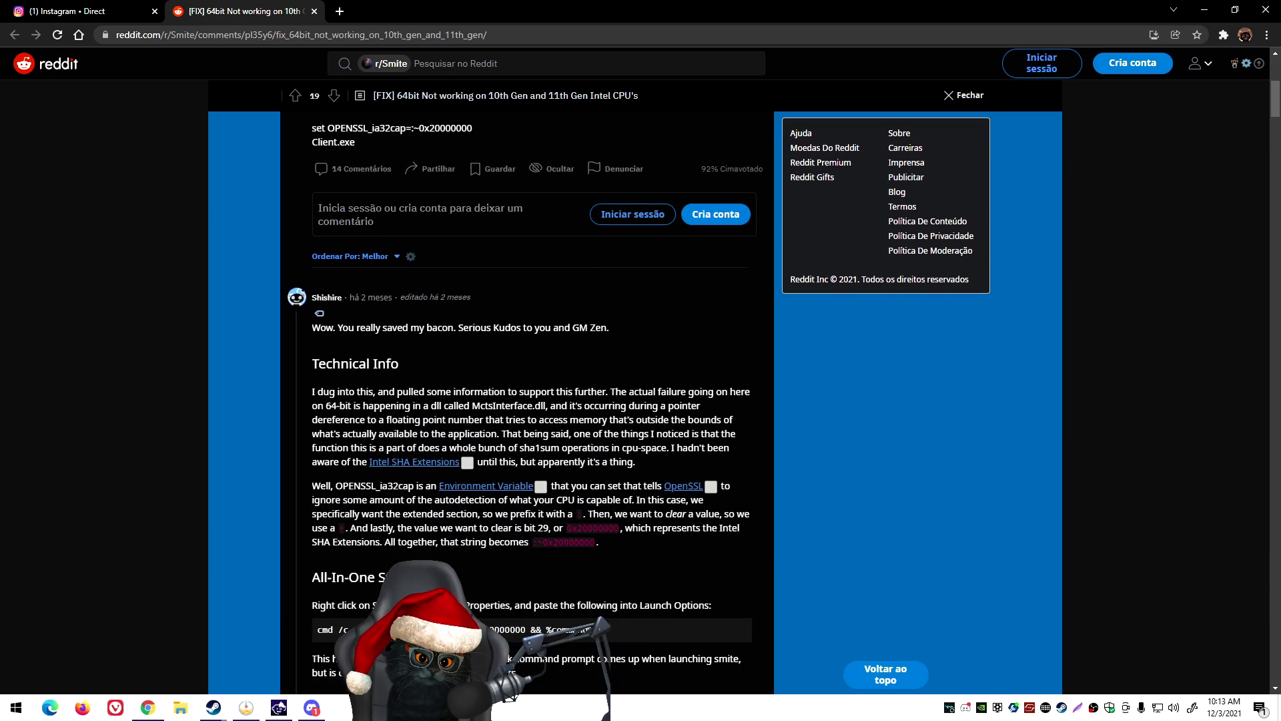
pyautogui.scroll(-3, 627, 427)
pyautogui.moveTo(627, 427); pyautogui.dragTo(313, 435)
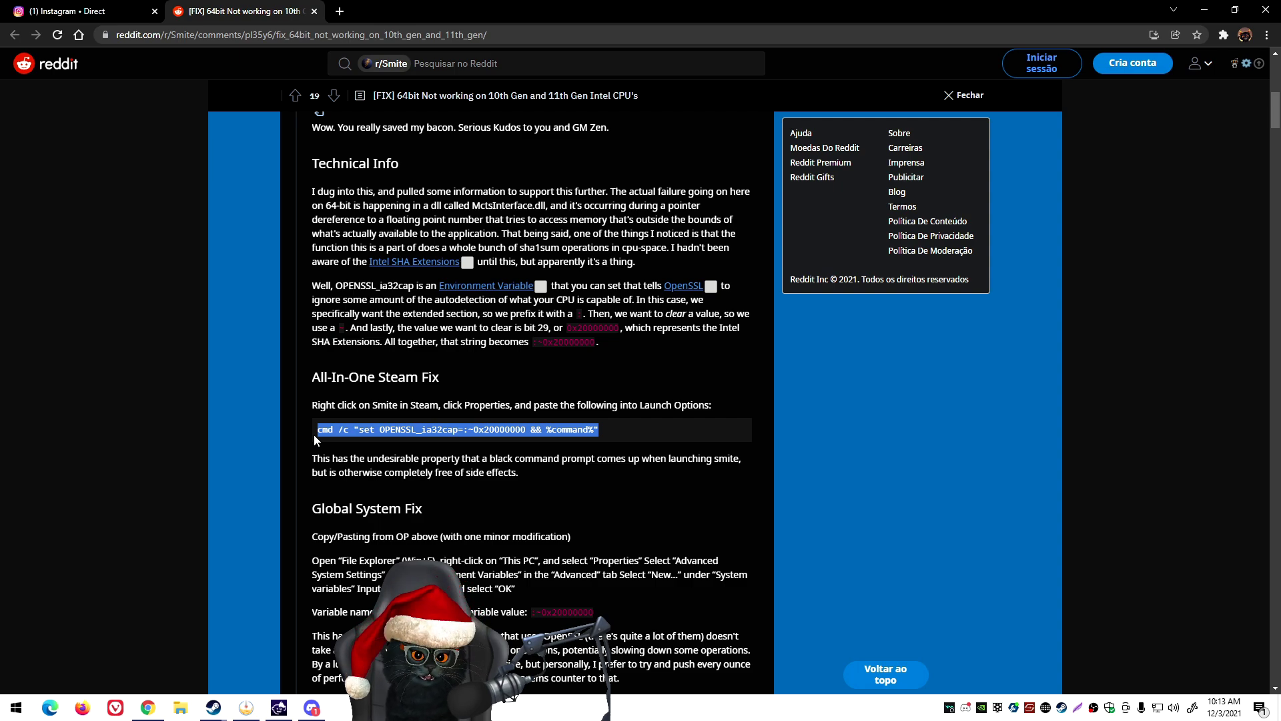
pyautogui.scroll(10, 313, 435)
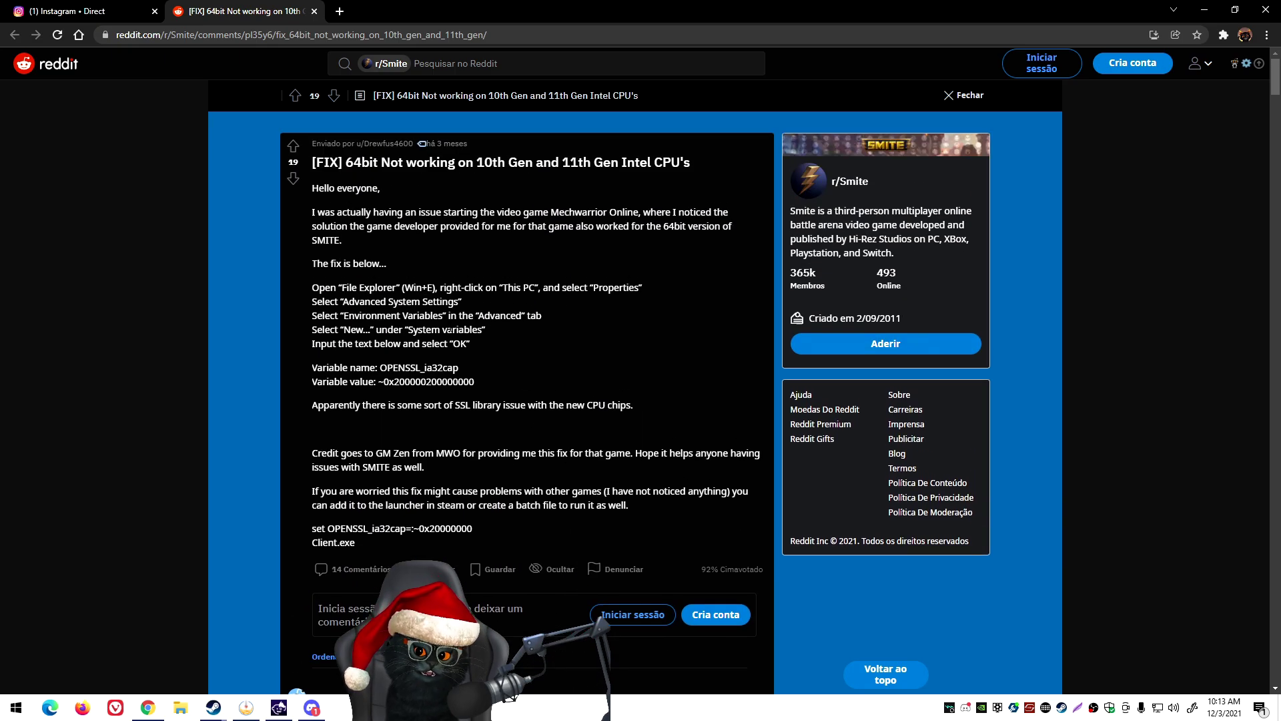
pyautogui.scroll(-2, 380, 149)
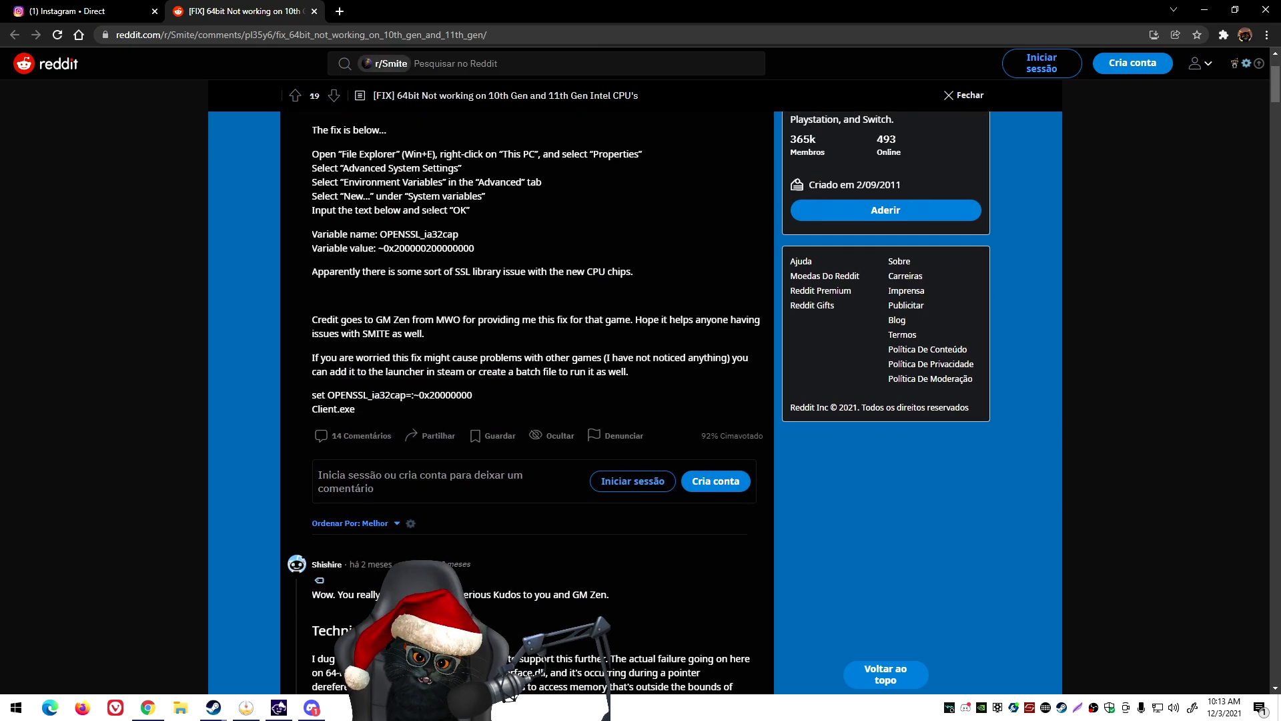
pyautogui.scroll(2, 475, 345)
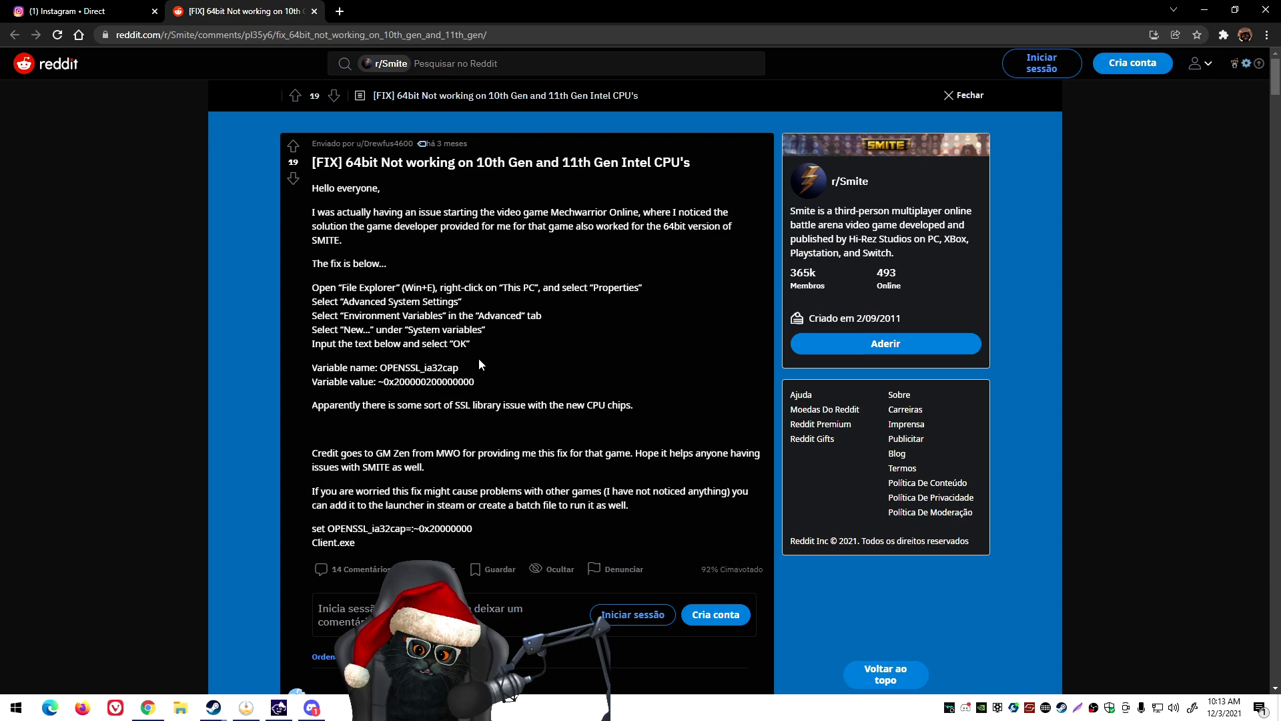
pyautogui.scroll(-3, 622, 474)
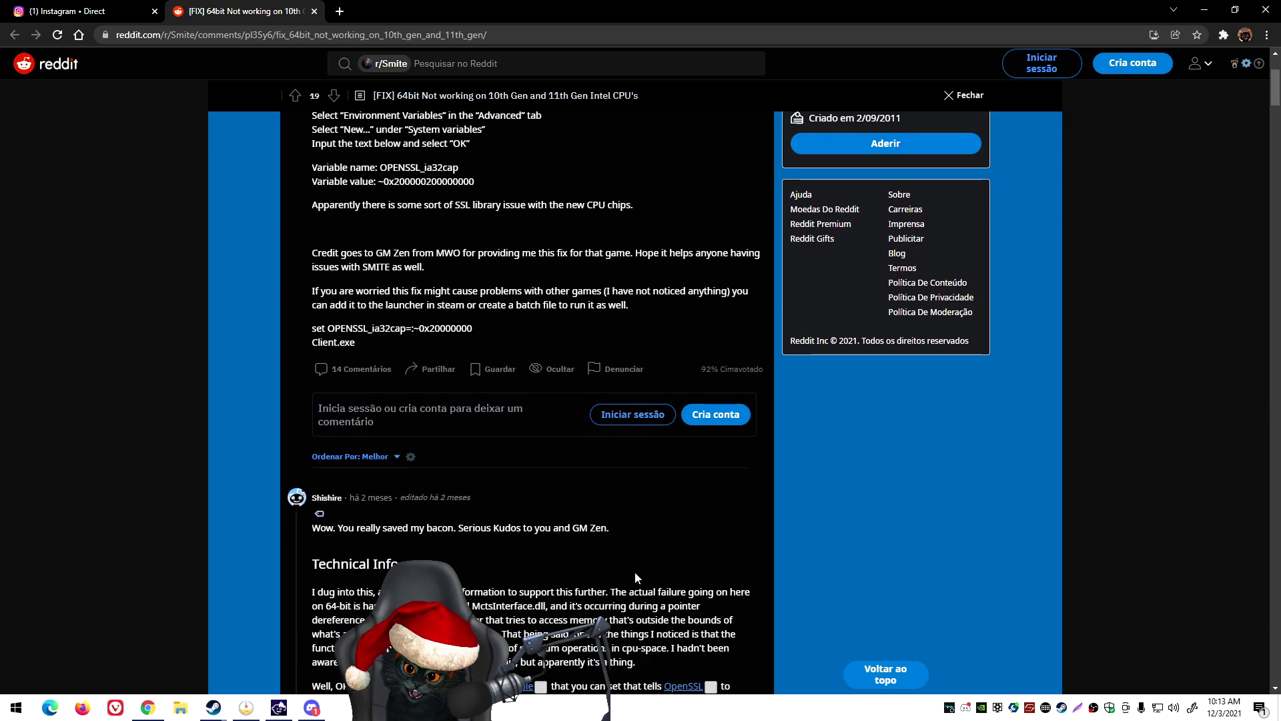
pyautogui.scroll(-1, 635, 572)
pyautogui.scroll(-1, 634, 571)
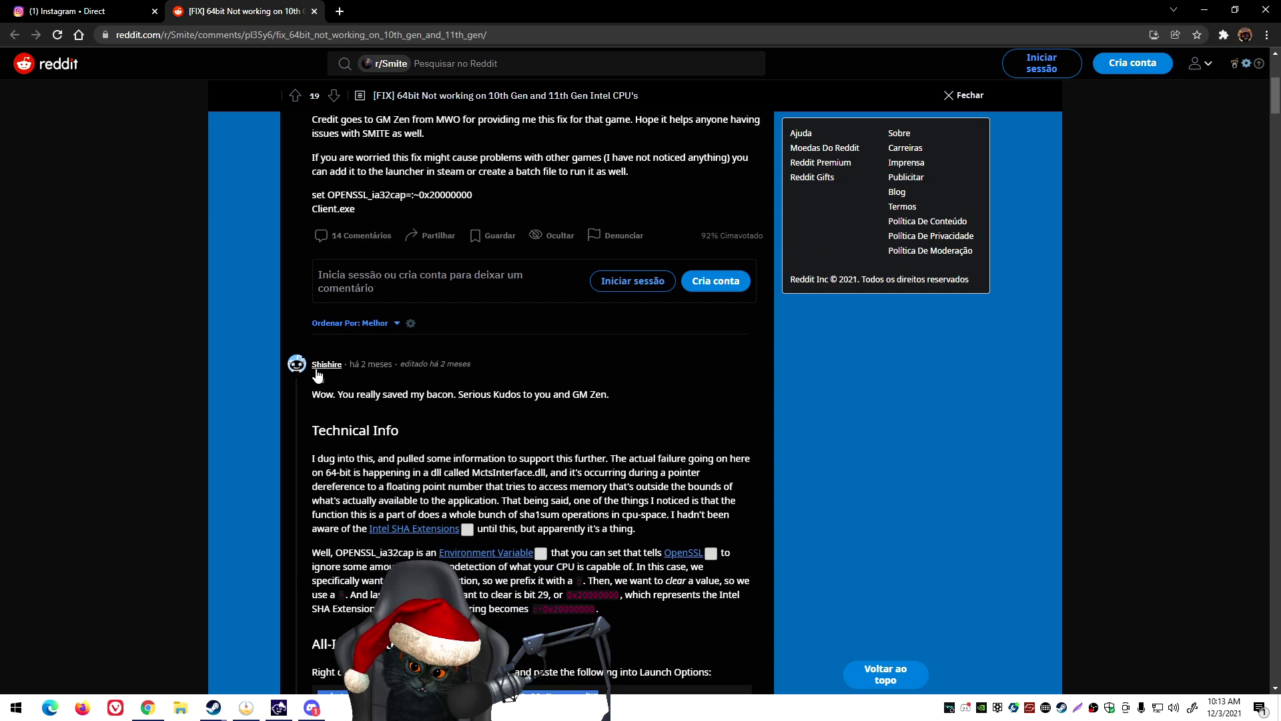
pyautogui.moveTo(320, 372)
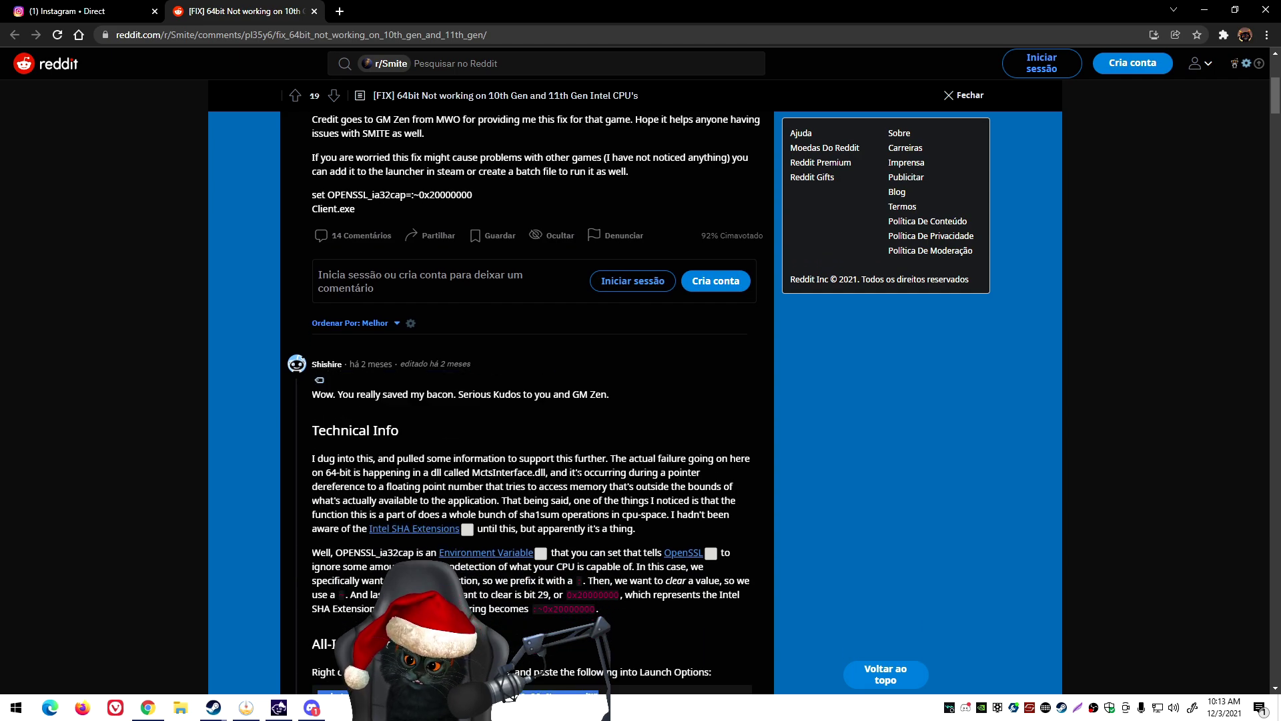
pyautogui.scroll(-2, 570, 489)
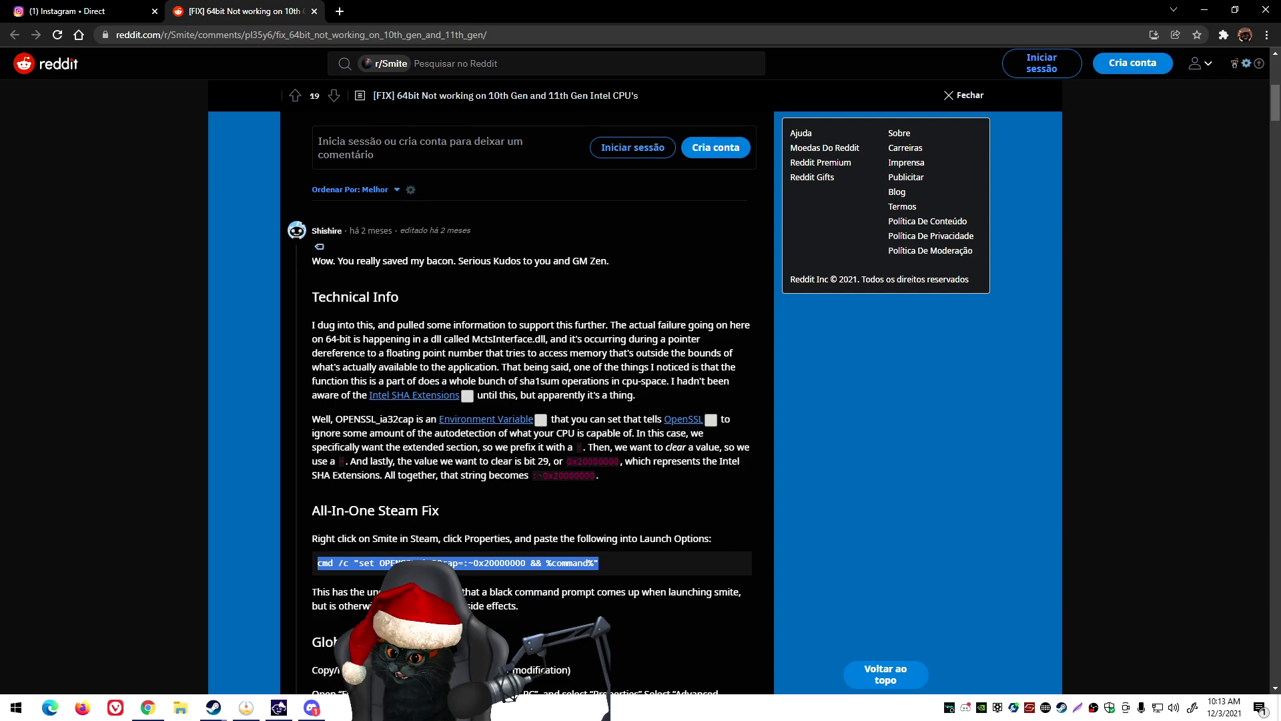
pyautogui.click(625, 562)
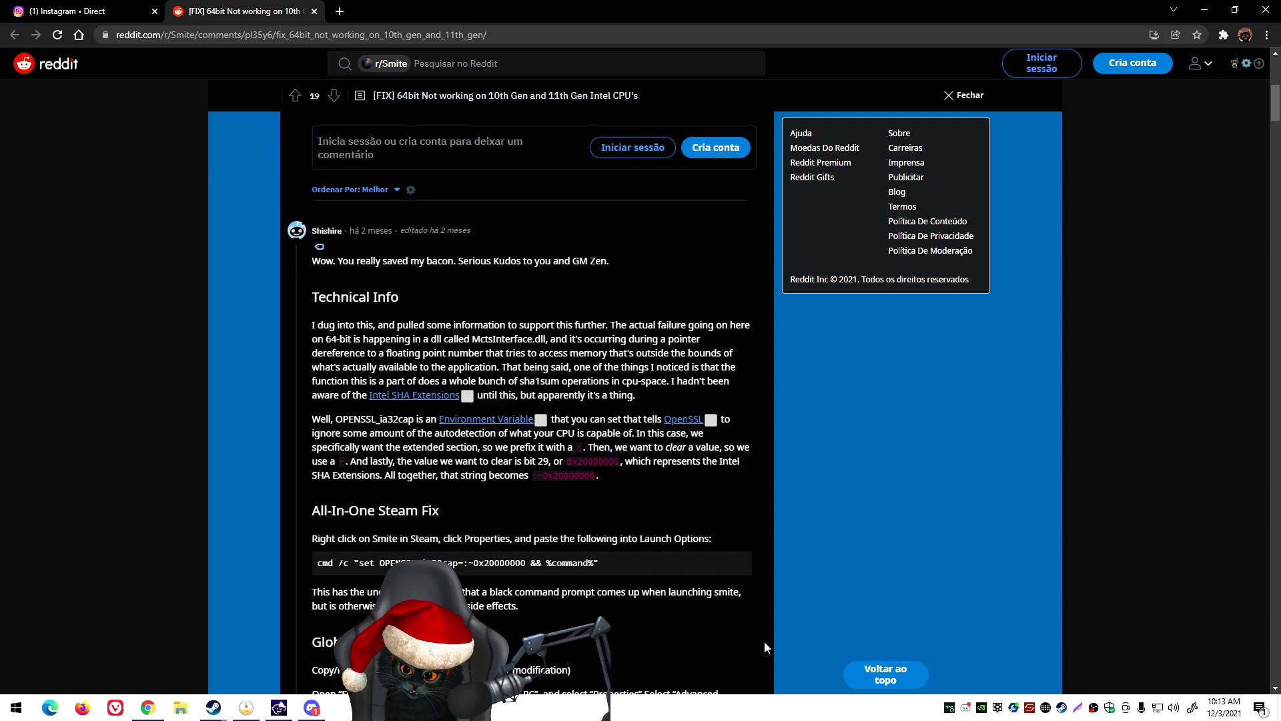
# Step: Copy the command cmd /c "set OPENSSL_ia32cap=:~0x20000000 && %command%" from the comment's All-In-One Steam Fix section
pyautogui.scroll(6, 717, 635)
pyautogui.scroll(1, 717, 636)
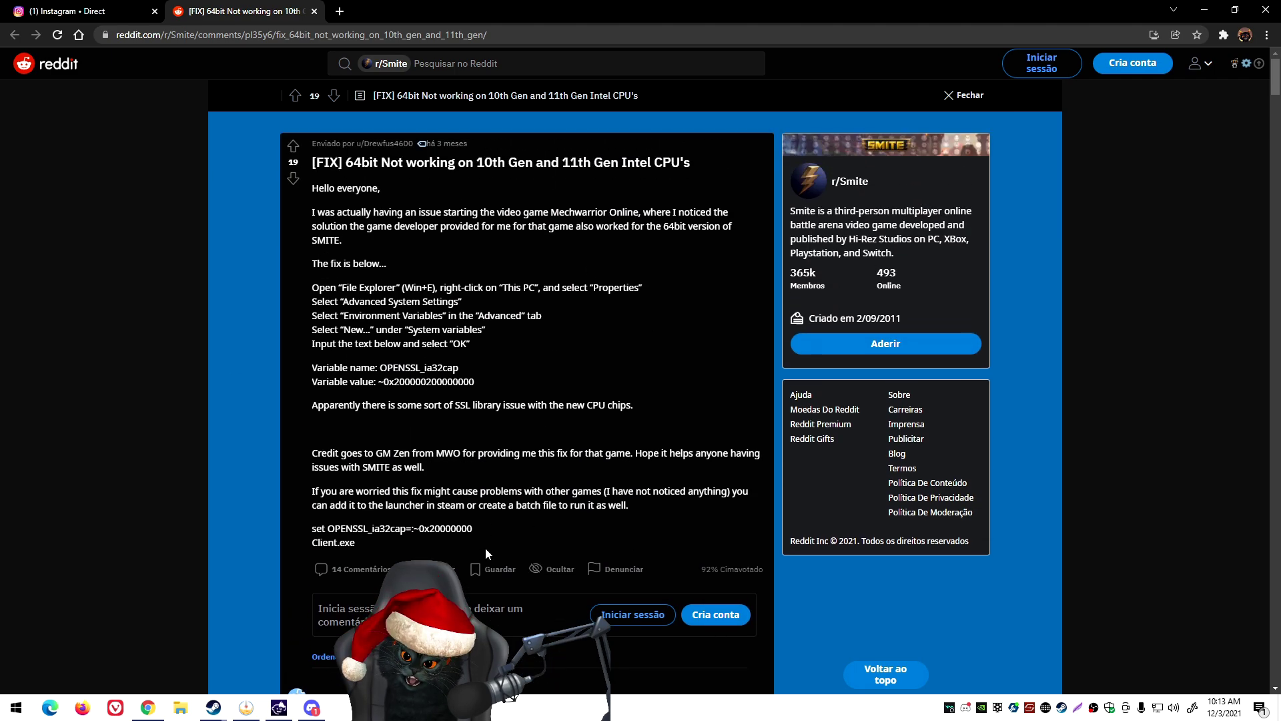
pyautogui.moveTo(485, 547); pyautogui.dragTo(611, 414)
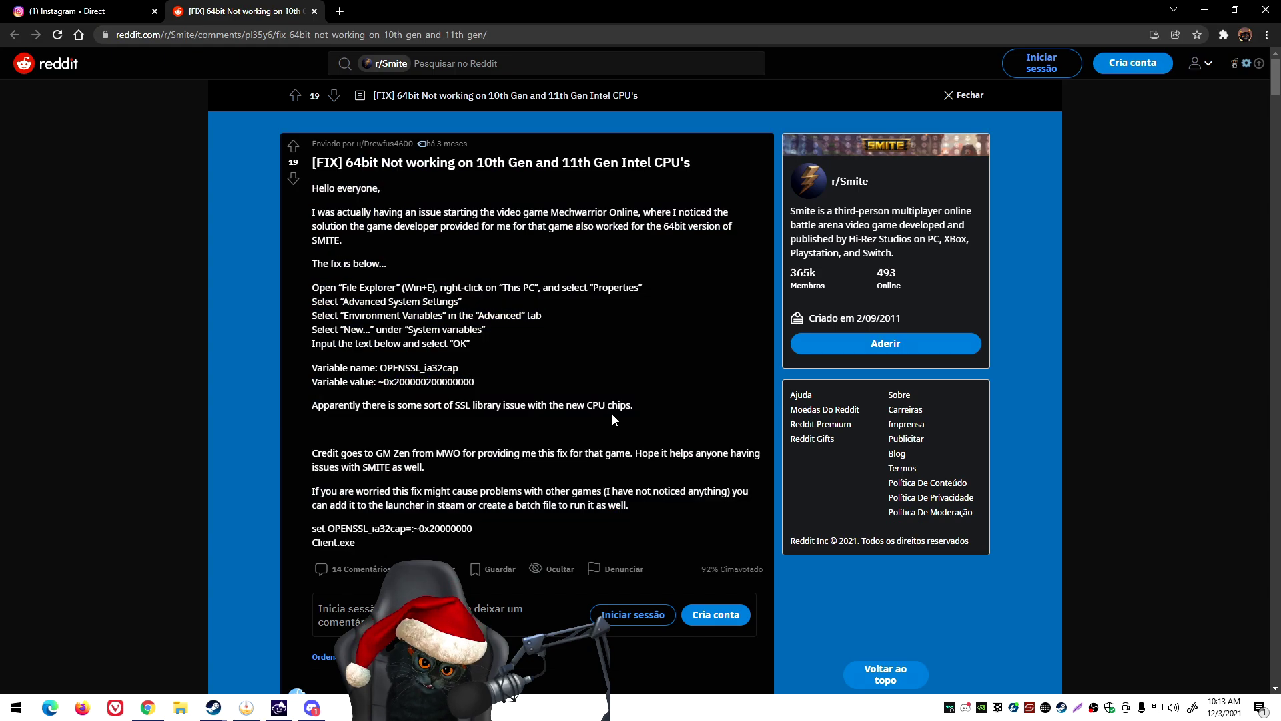
pyautogui.scroll(-7, 603, 437)
pyautogui.scroll(-4, 604, 436)
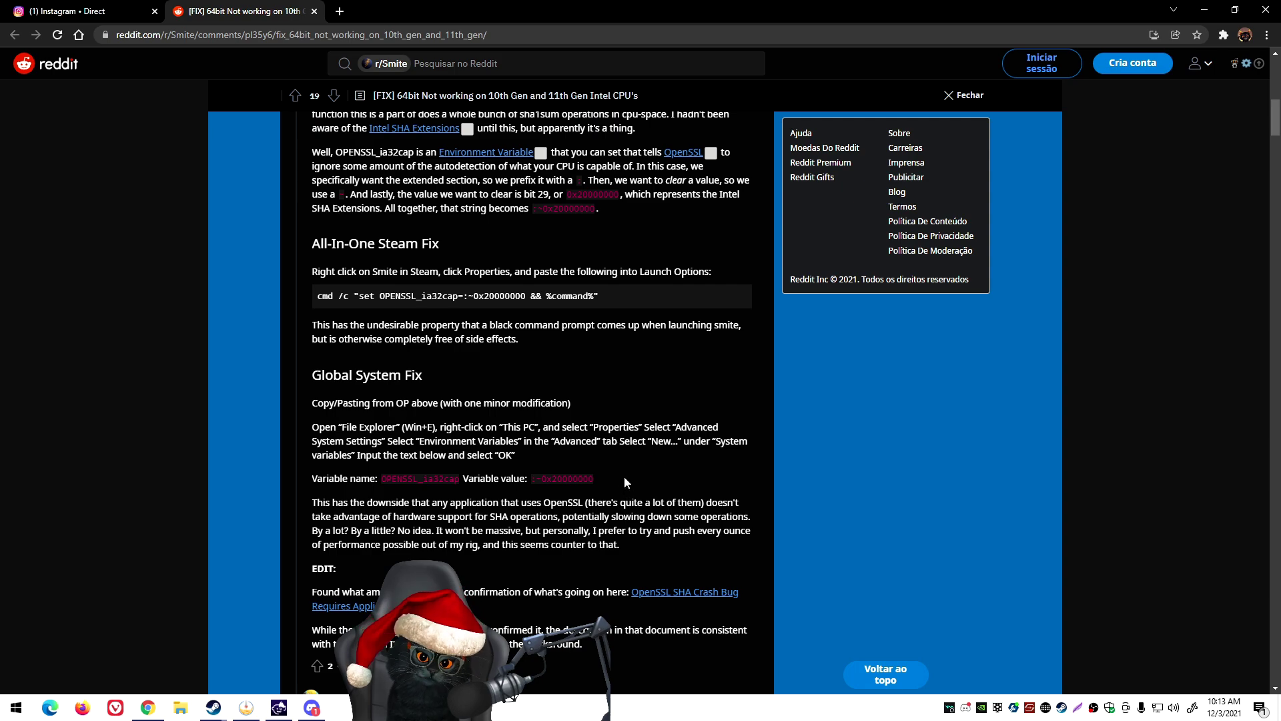
pyautogui.moveTo(606, 295); pyautogui.dragTo(312, 299)
pyautogui.hotkey('ctrl', 'c')
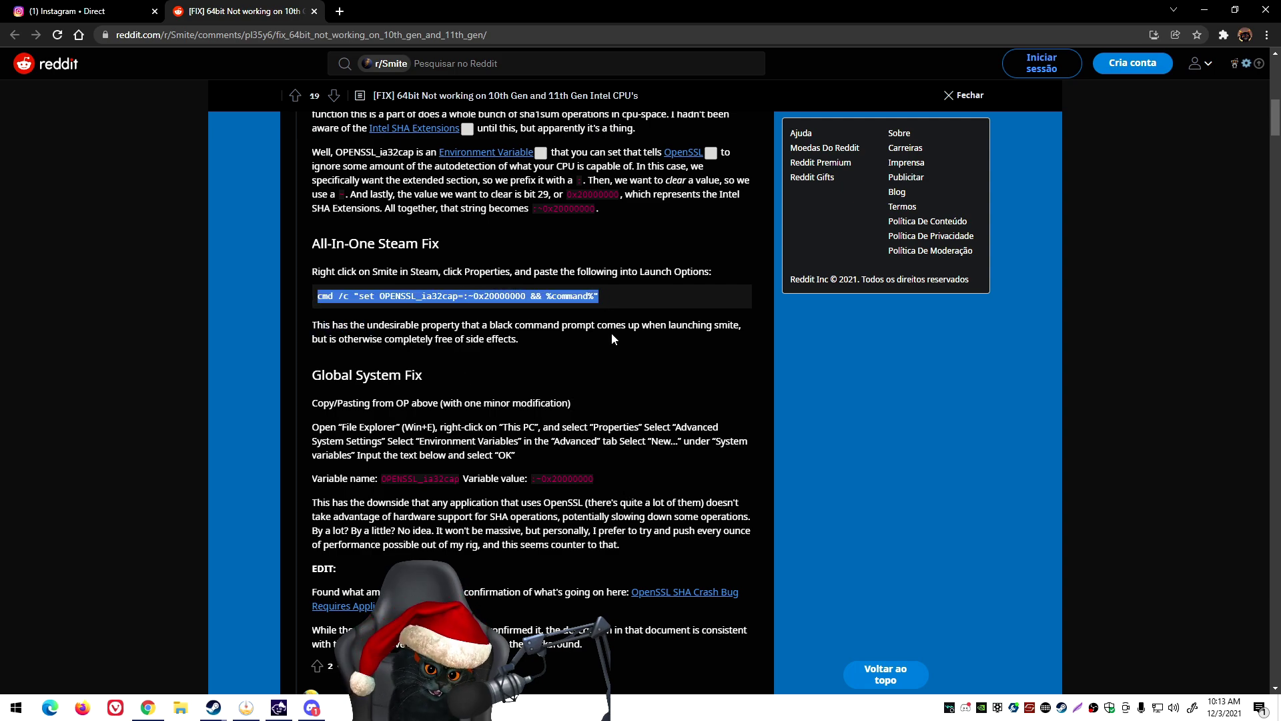
# Step: Switch to Steam and open the General properties of Paladins to view its launch options
pyautogui.hotkey('alt', 'Tab')
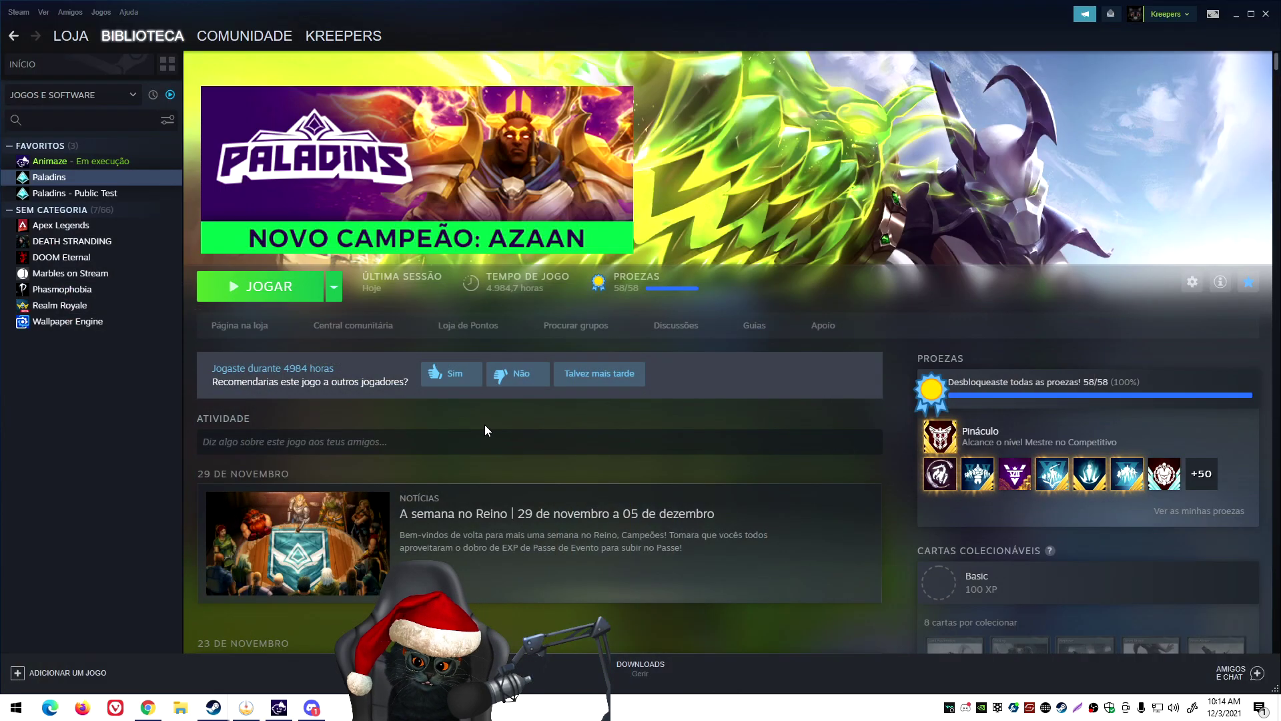
pyautogui.rightClick(126, 174)
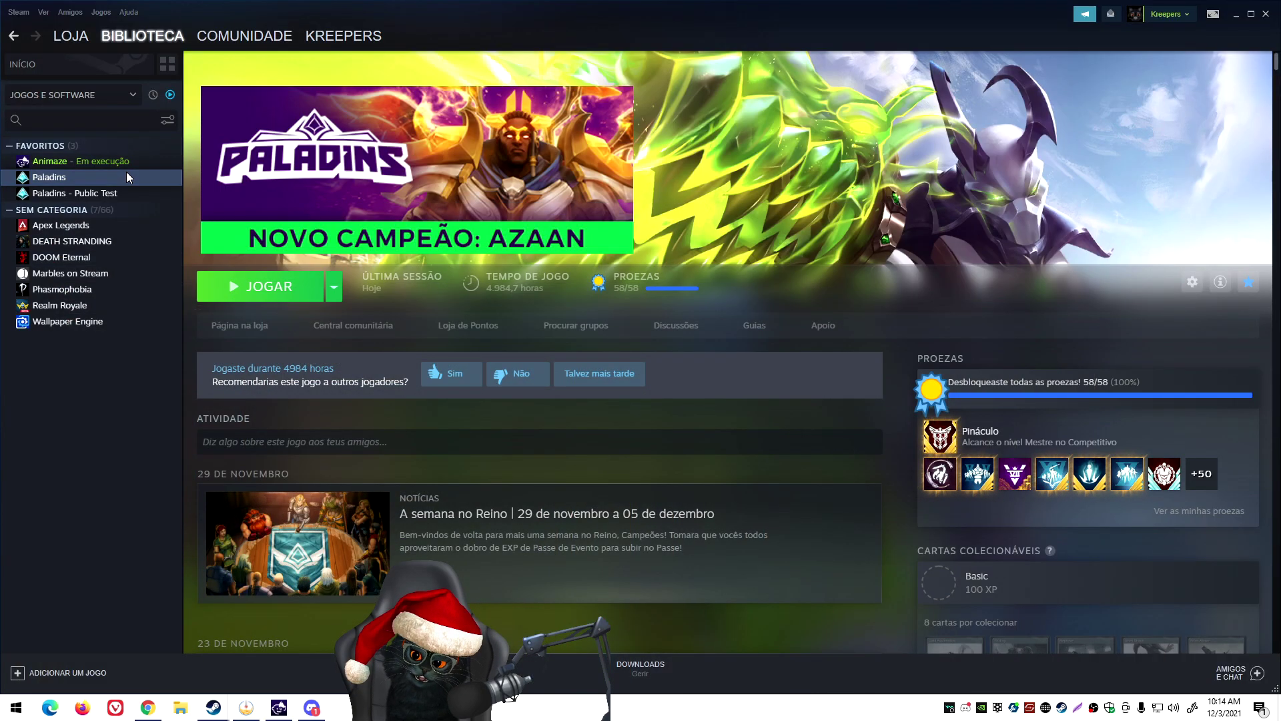
pyautogui.click(175, 256)
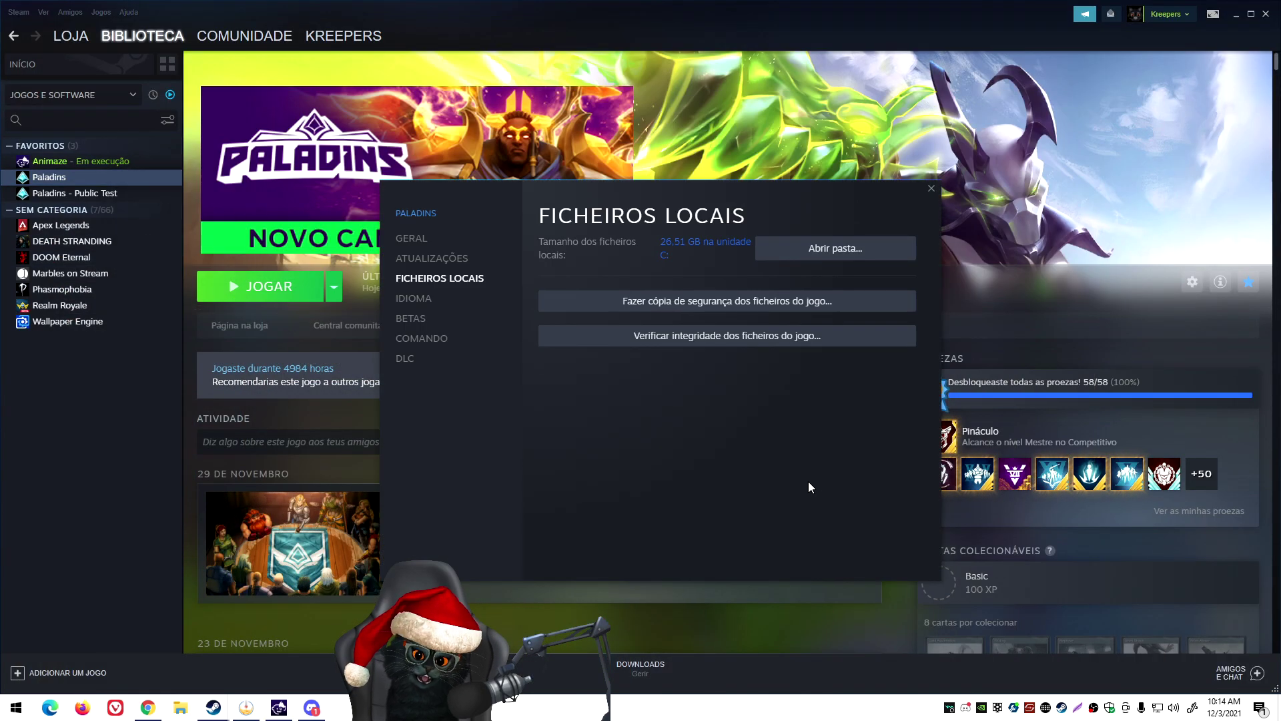
pyautogui.click(411, 239)
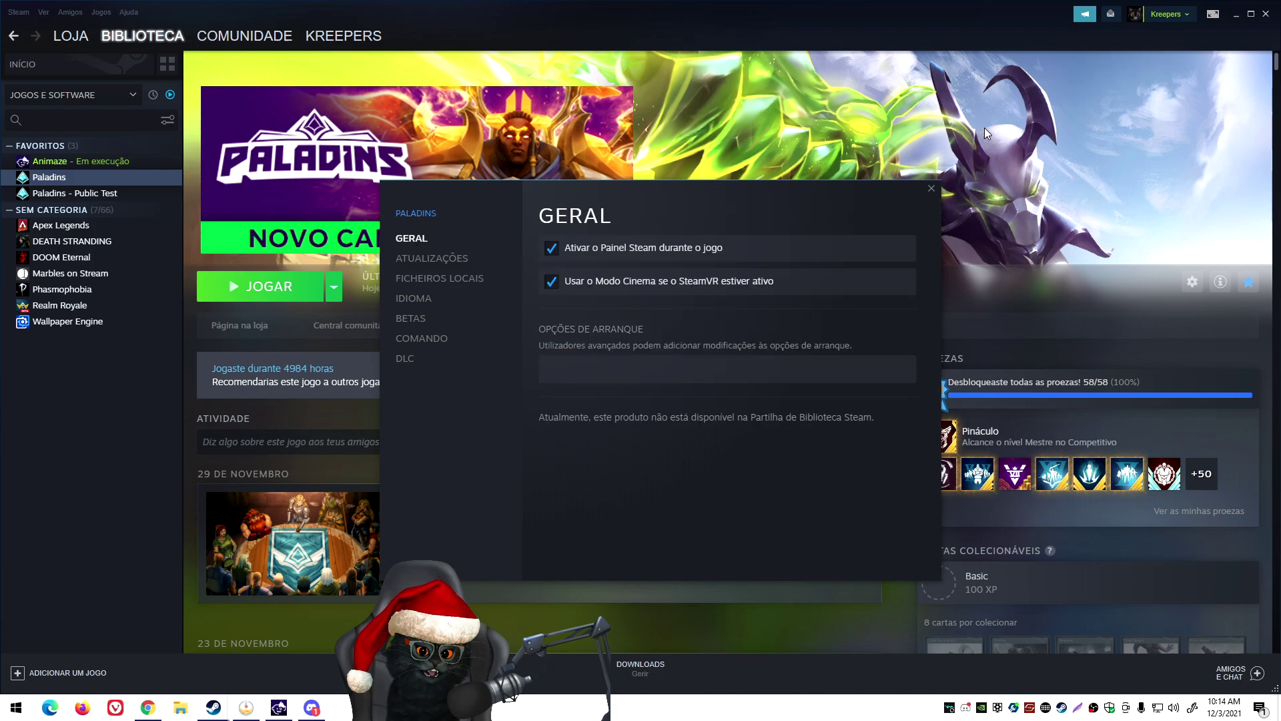
# Step: Close the properties, test-launch Paladins with its launch options left empty, and stop the game
pyautogui.click(932, 188)
pyautogui.doubleClick(38, 178)
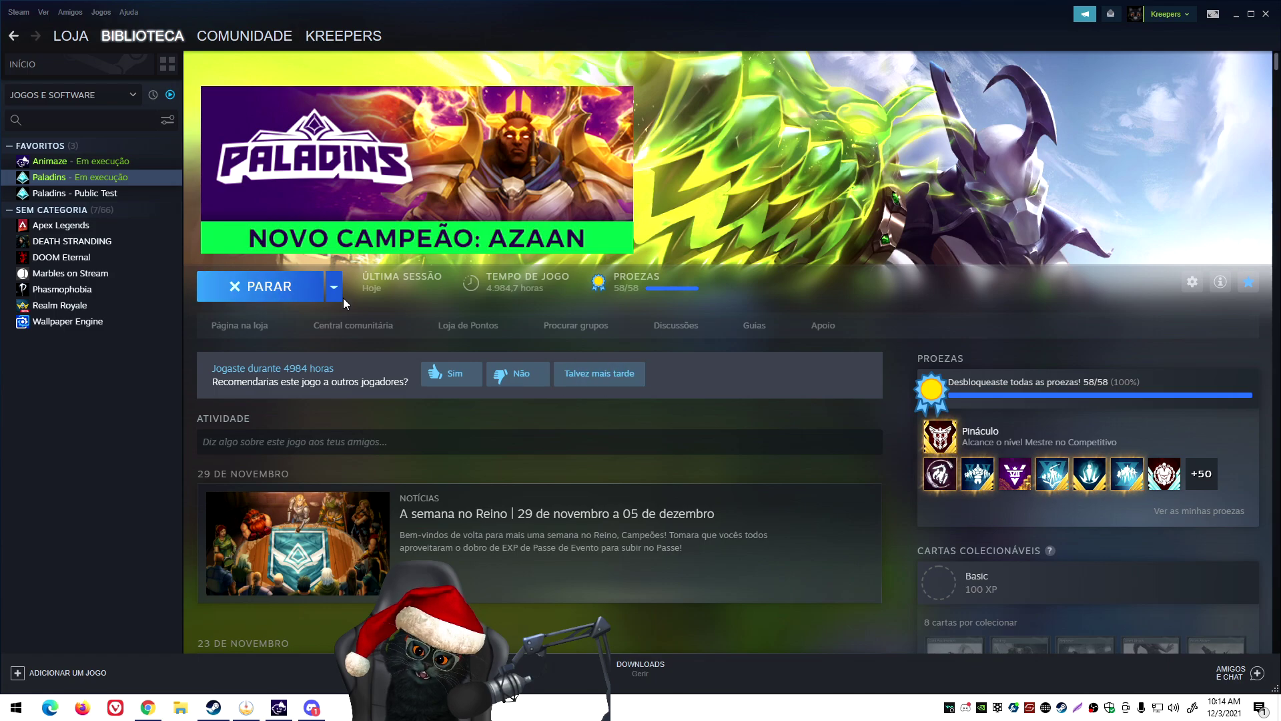
pyautogui.click(284, 288)
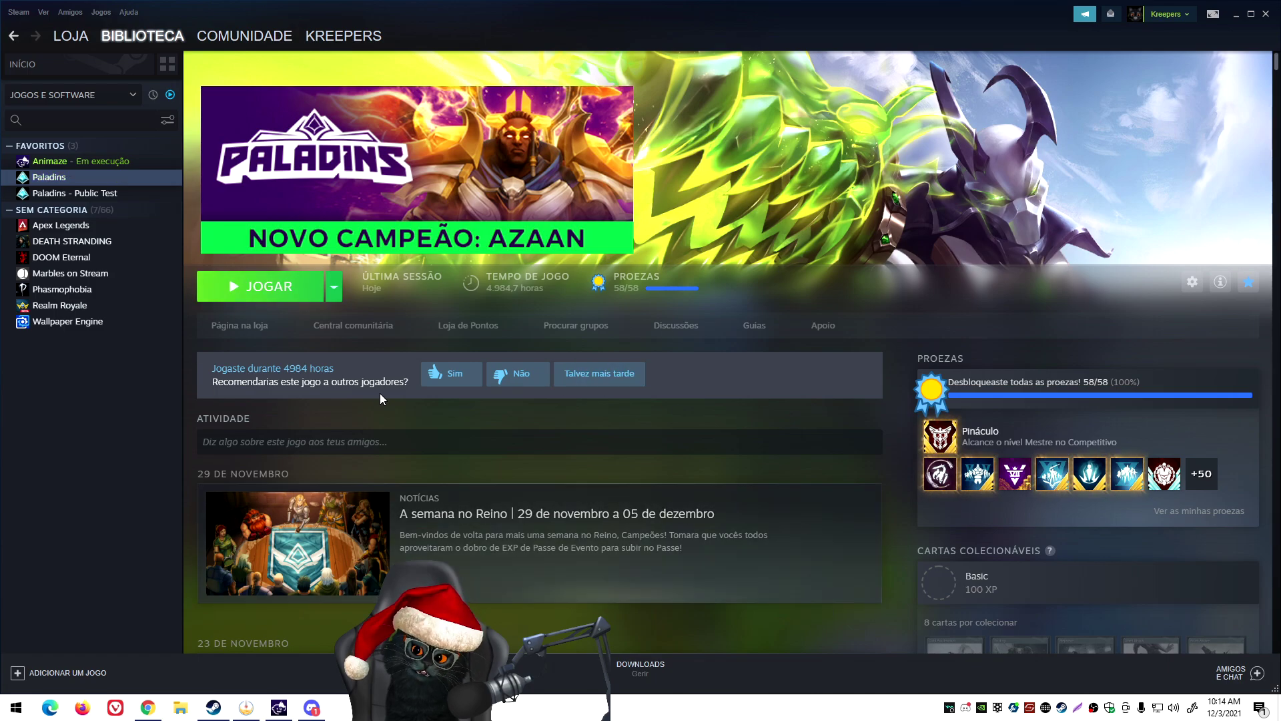
# Step: Set the launch options of Paladins to cmd /c "set OPENSSL_ia32cap=:~0x20000000 && %command%" and close its properties
pyautogui.rightClick(88, 176)
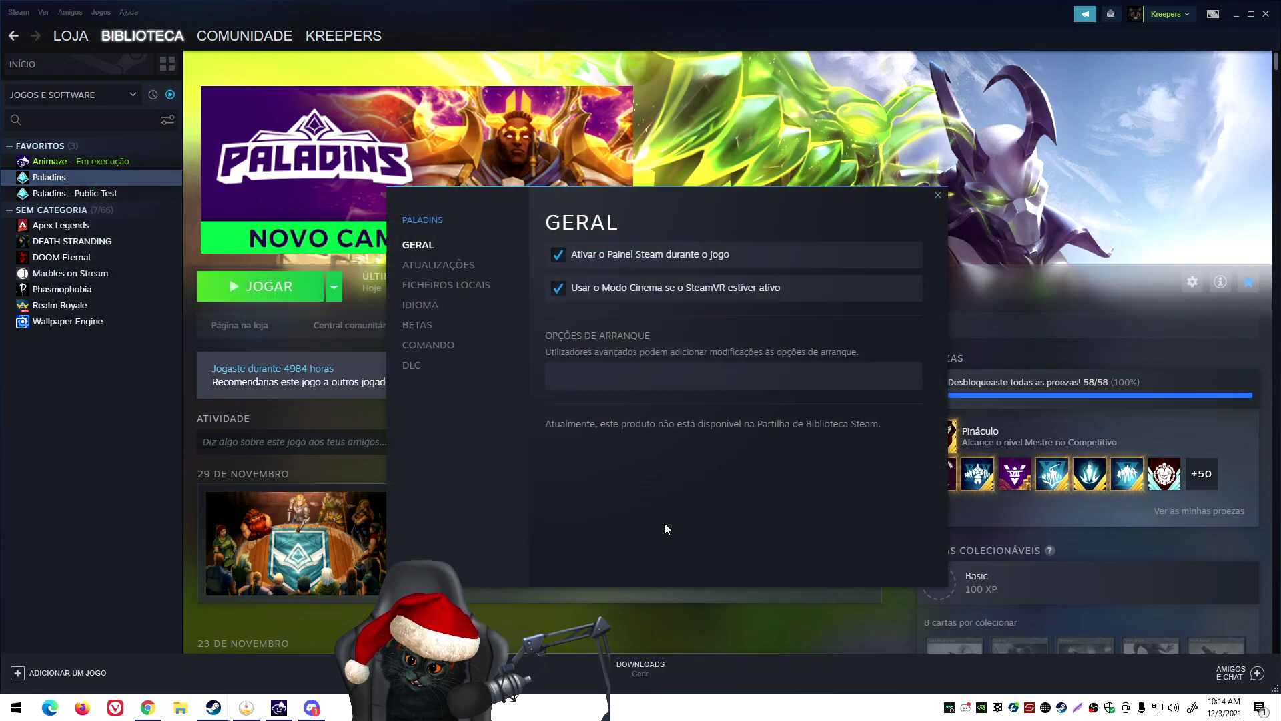
pyautogui.hotkey('ctrl', 'v')
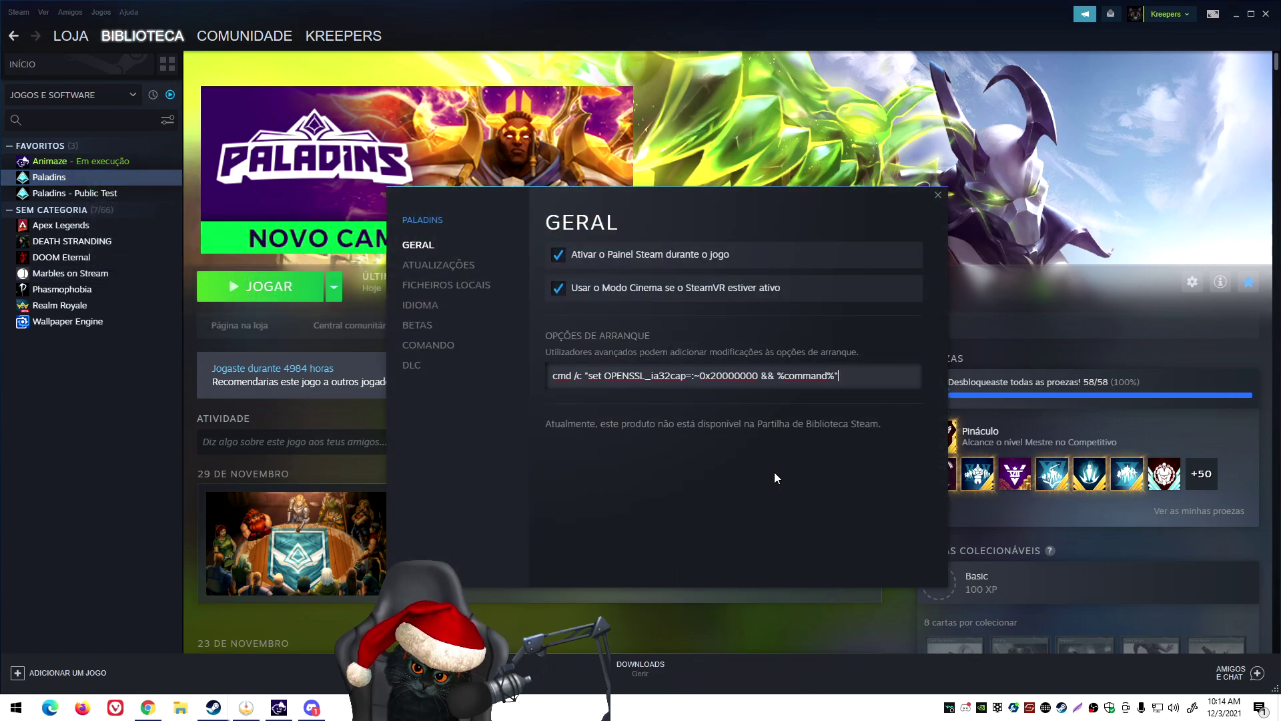
pyautogui.click(938, 195)
# Step: Launch Paladins to test the launch option, moving the command prompt window aside, and close the game from its main menu
pyautogui.click(251, 289)
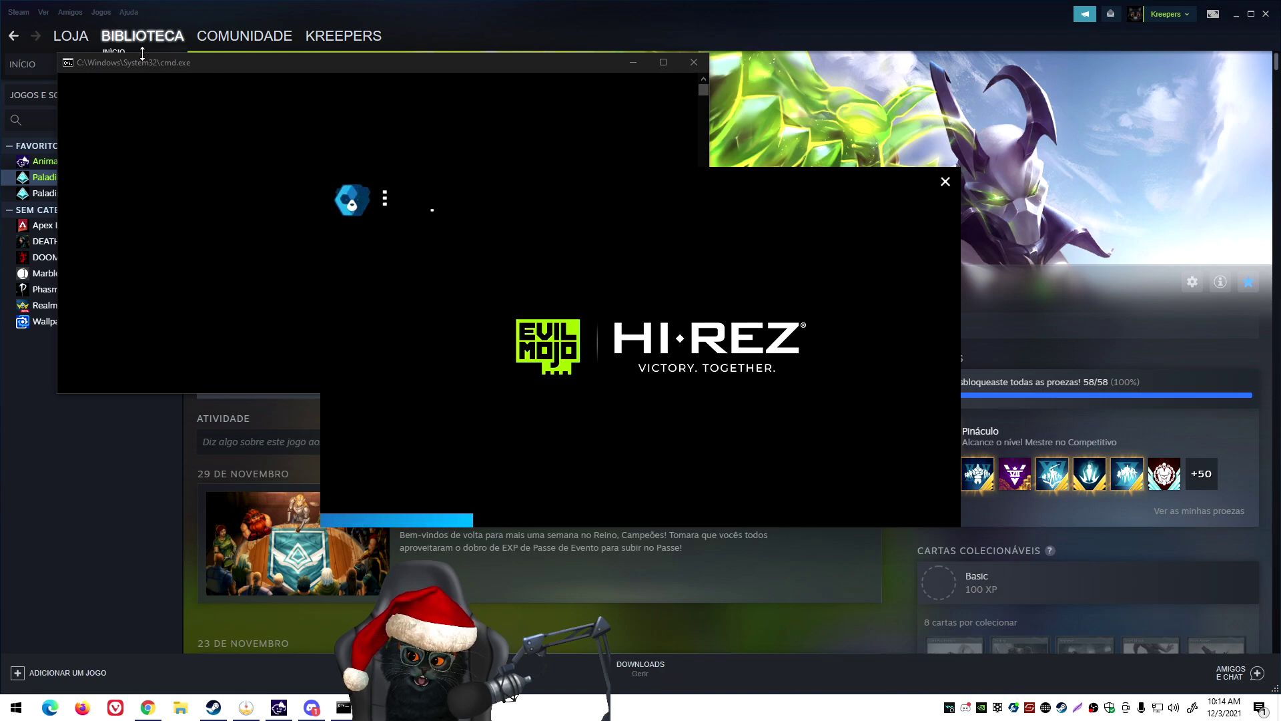
pyautogui.moveTo(208, 62); pyautogui.dragTo(373, 86)
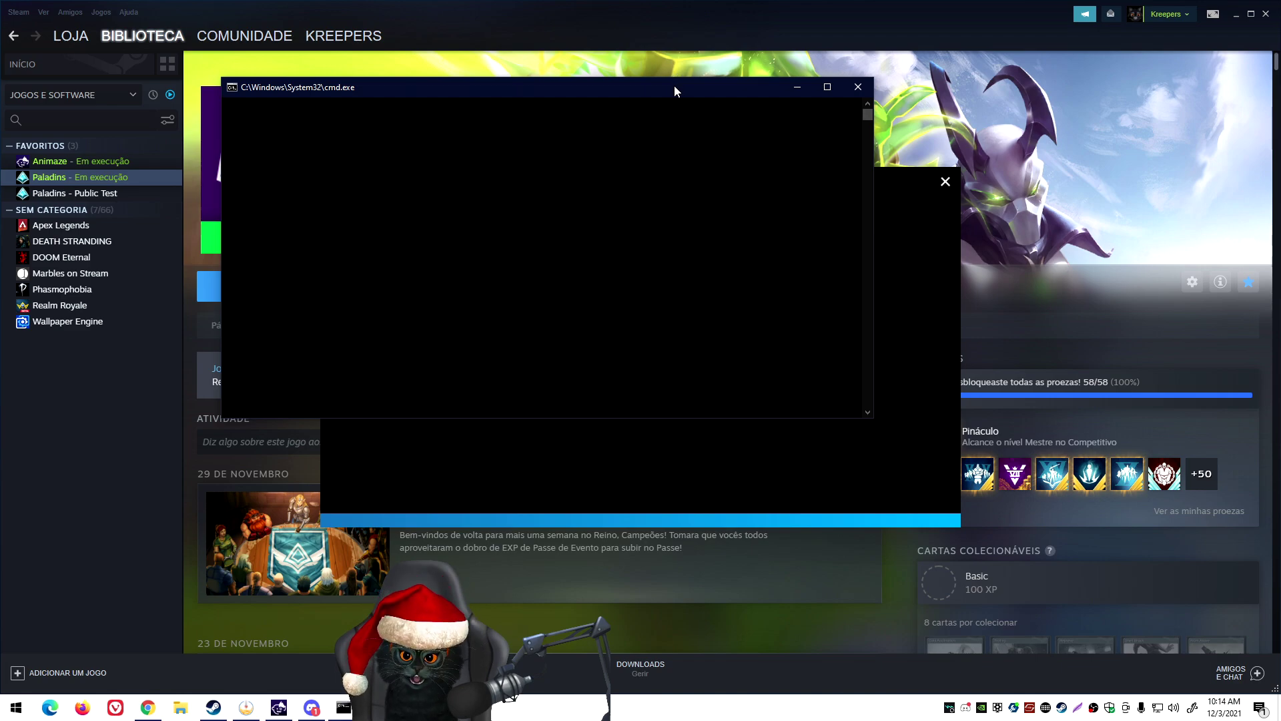
pyautogui.moveTo(674, 86); pyautogui.dragTo(517, 45)
pyautogui.click(700, 45)
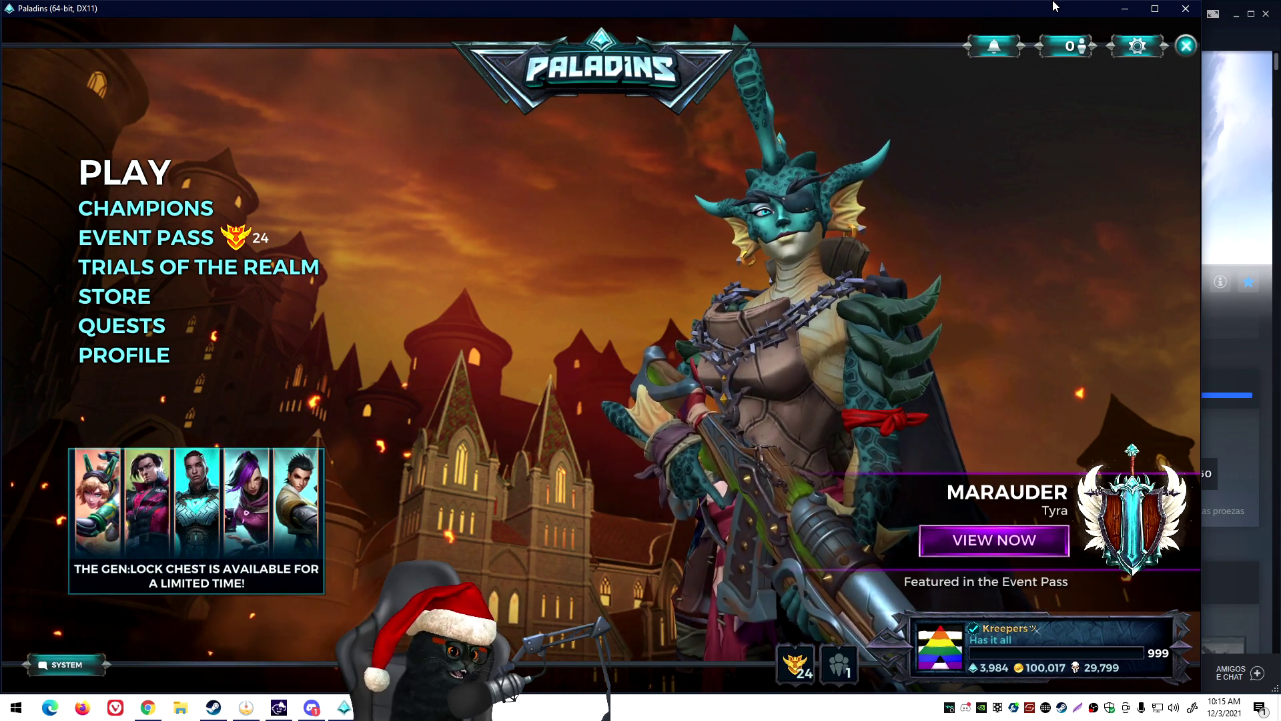
pyautogui.click(1185, 8)
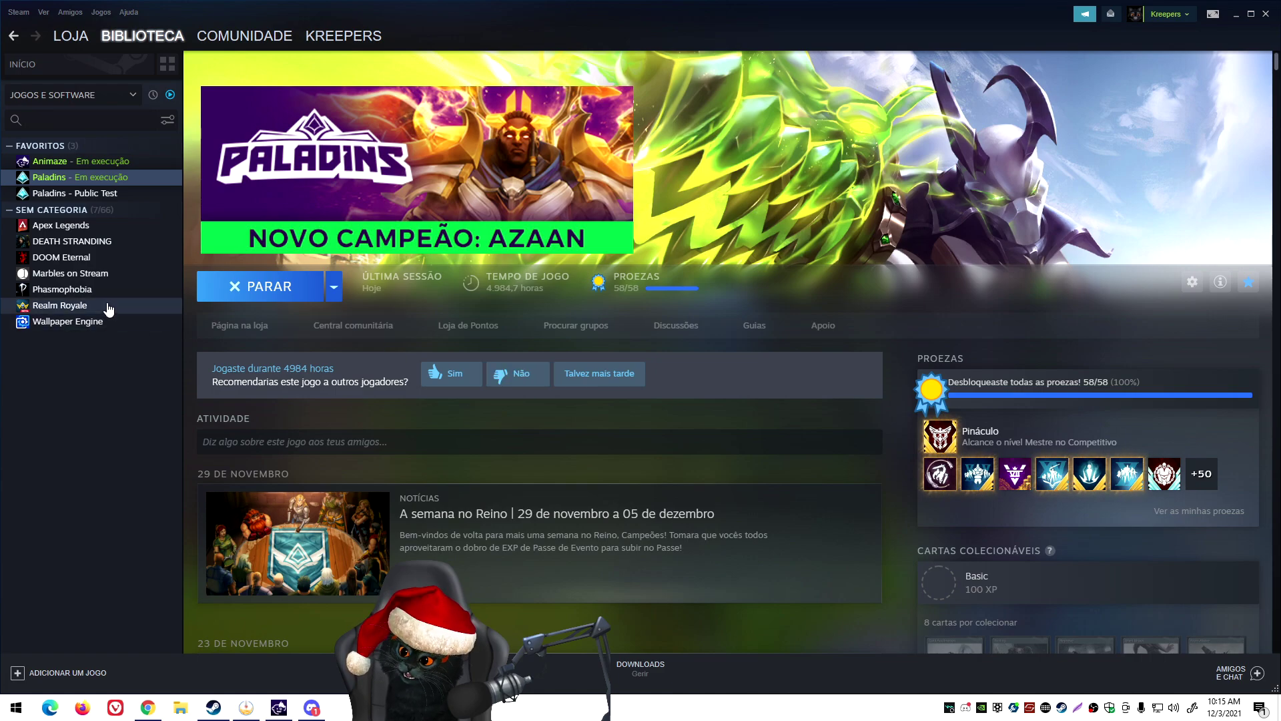
# Step: Test-launch Realm Royale without the launch option, and stop the game after a brief look at its properties
pyautogui.click(109, 307)
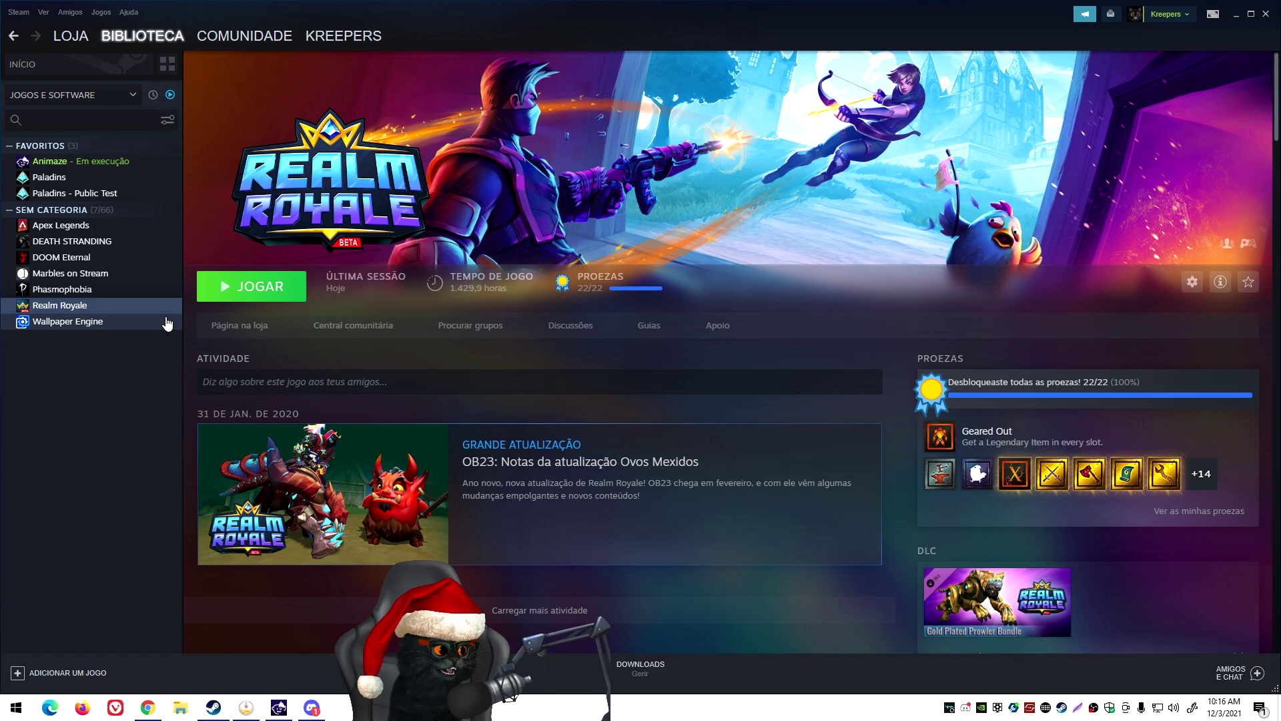
pyautogui.rightClick(123, 304)
pyautogui.click(140, 309)
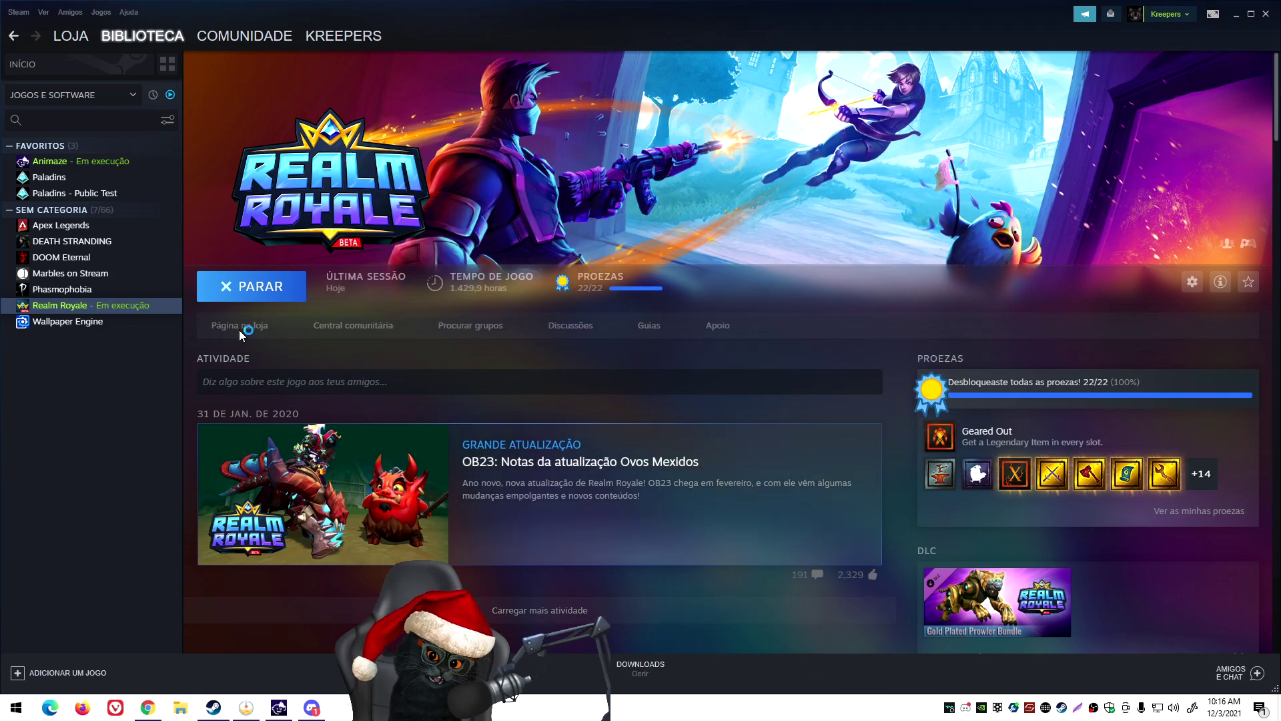
pyautogui.rightClick(122, 311)
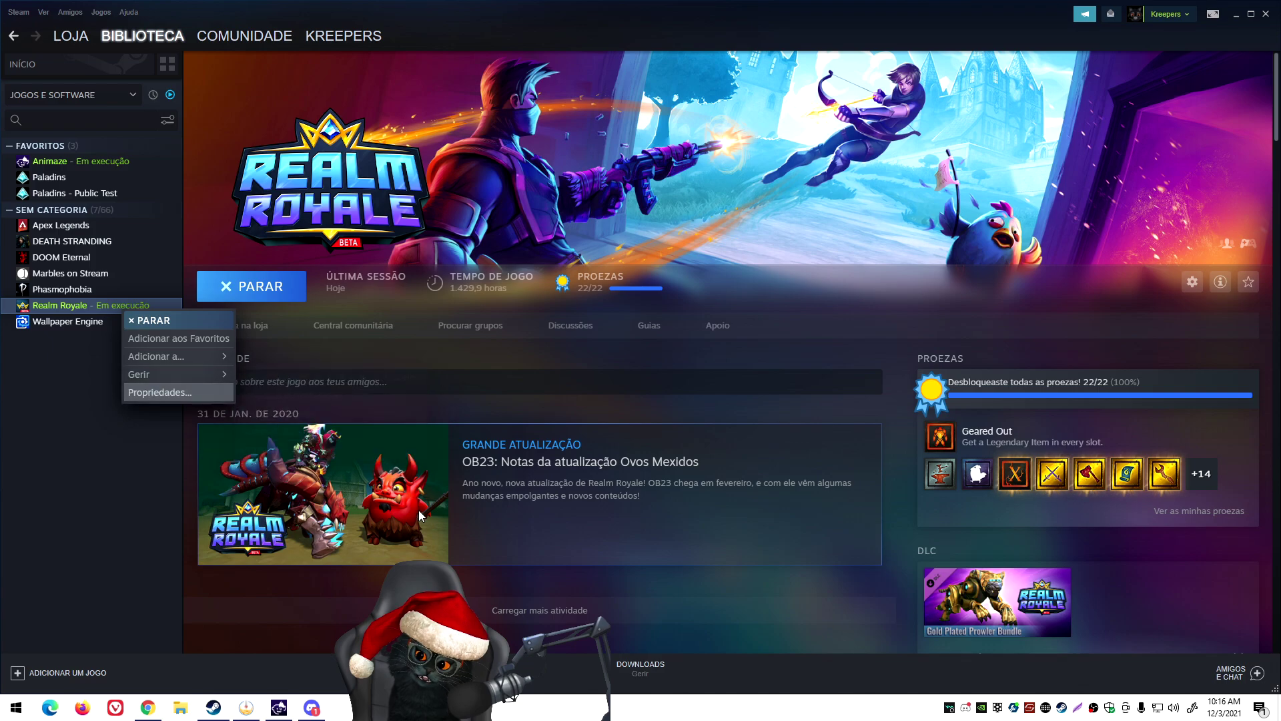
pyautogui.click(150, 392)
pyautogui.click(945, 201)
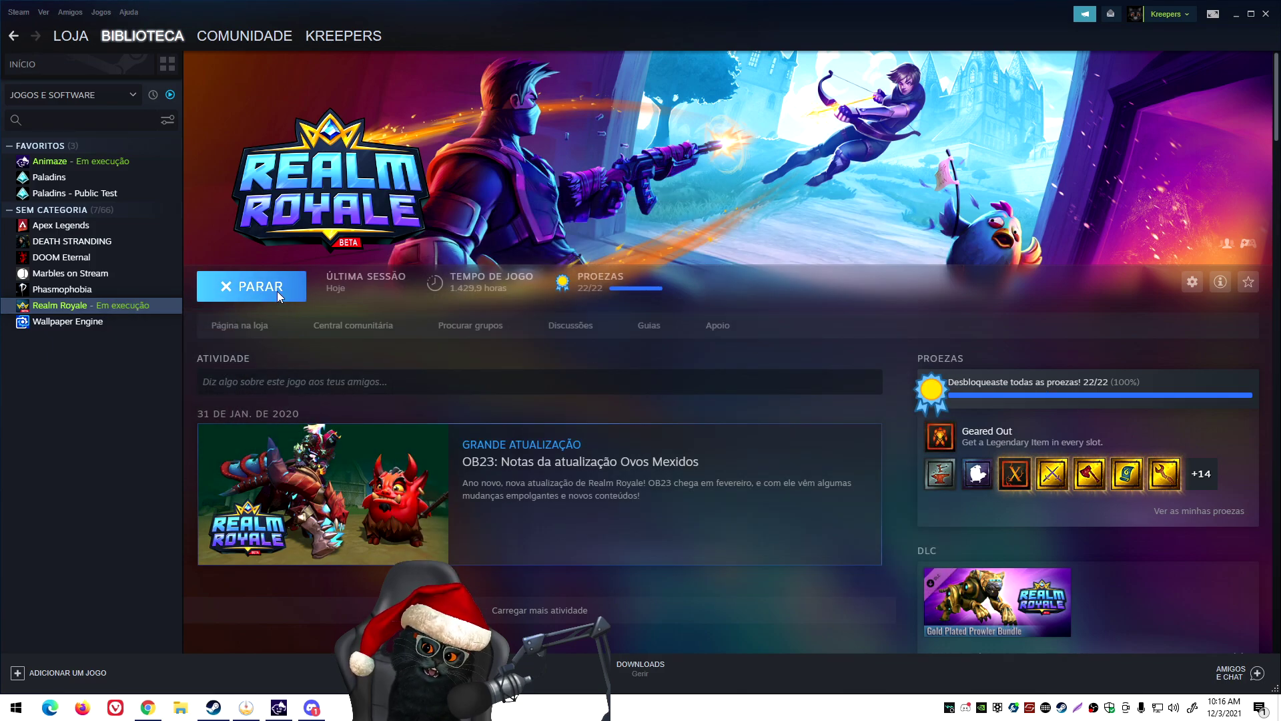
pyautogui.click(225, 274)
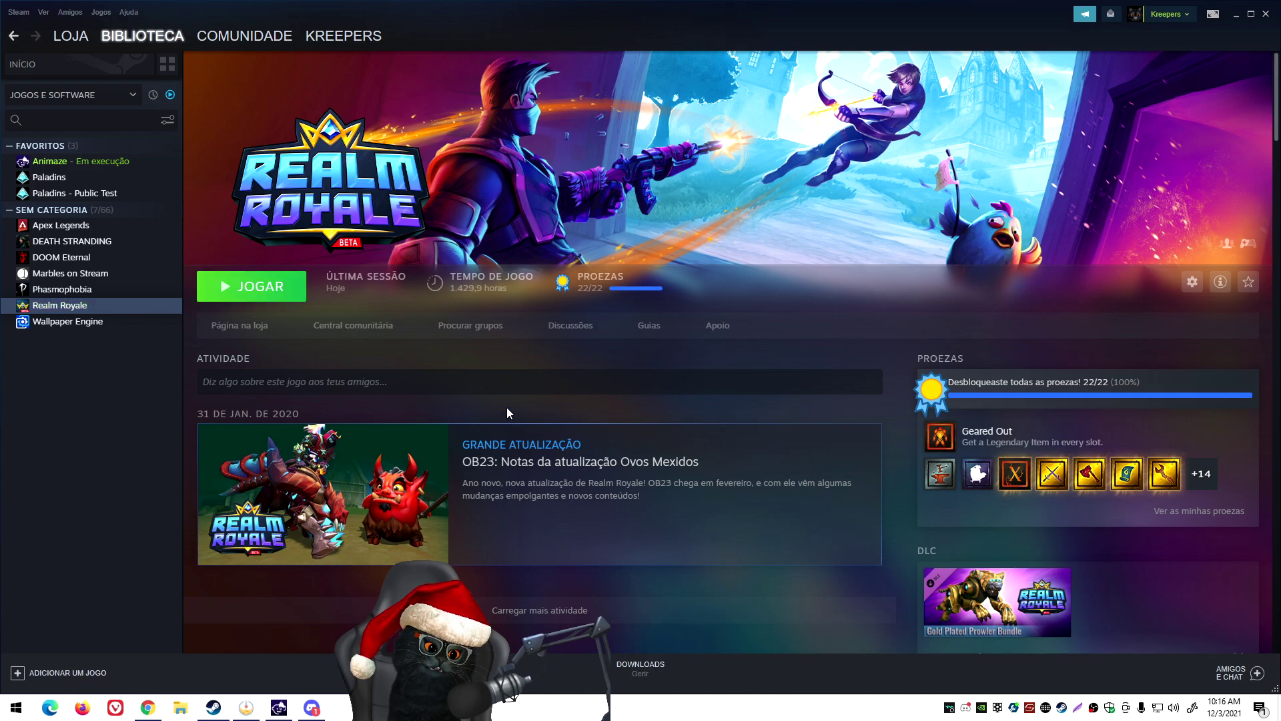
# Step: Set the launch options of Realm Royale to cmd /c "set OPENSSL_ia32cap=:~0x20000000 && %command%" and close its properties
pyautogui.rightClick(102, 307)
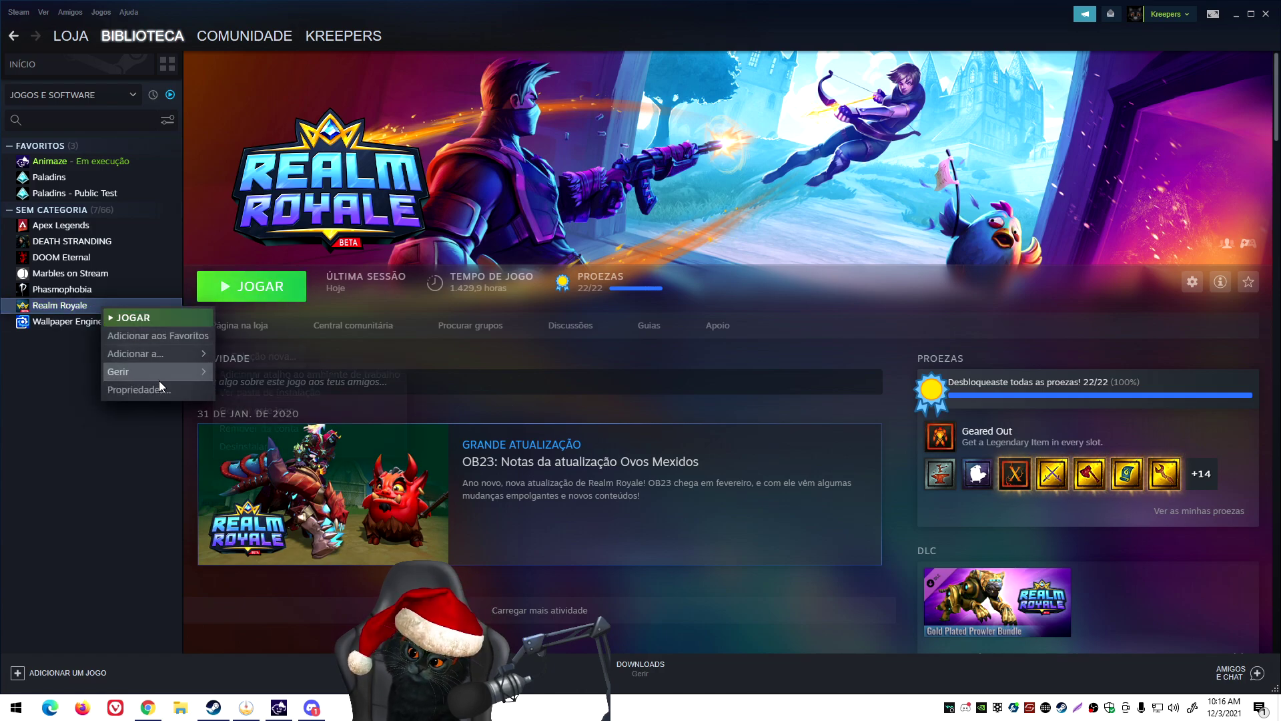
pyautogui.press('Return')
pyautogui.click(689, 390)
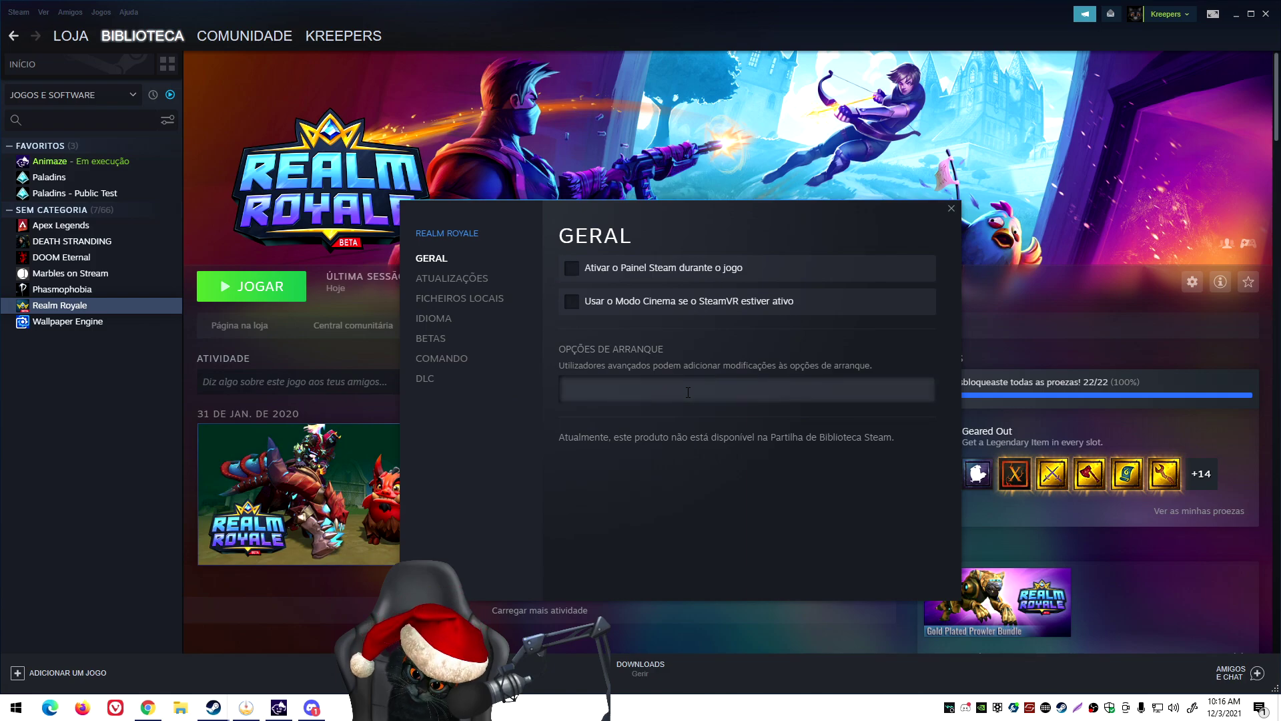
pyautogui.write('cmd /c "set OPENSSL_ia32cap=:~0x20000000 && %command%"')
pyautogui.click(952, 208)
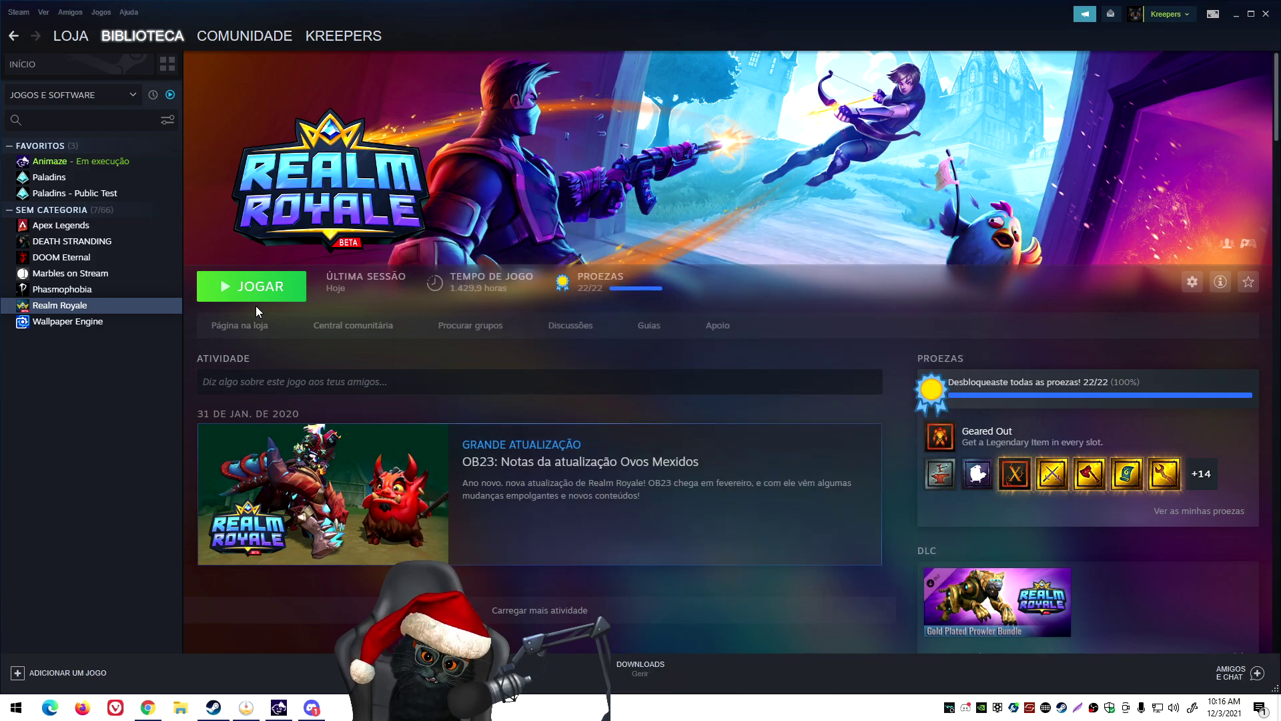
# Step: Launch Realm Royale with the launch option, check its main menu and play lobby, and exit the game
pyautogui.click(254, 291)
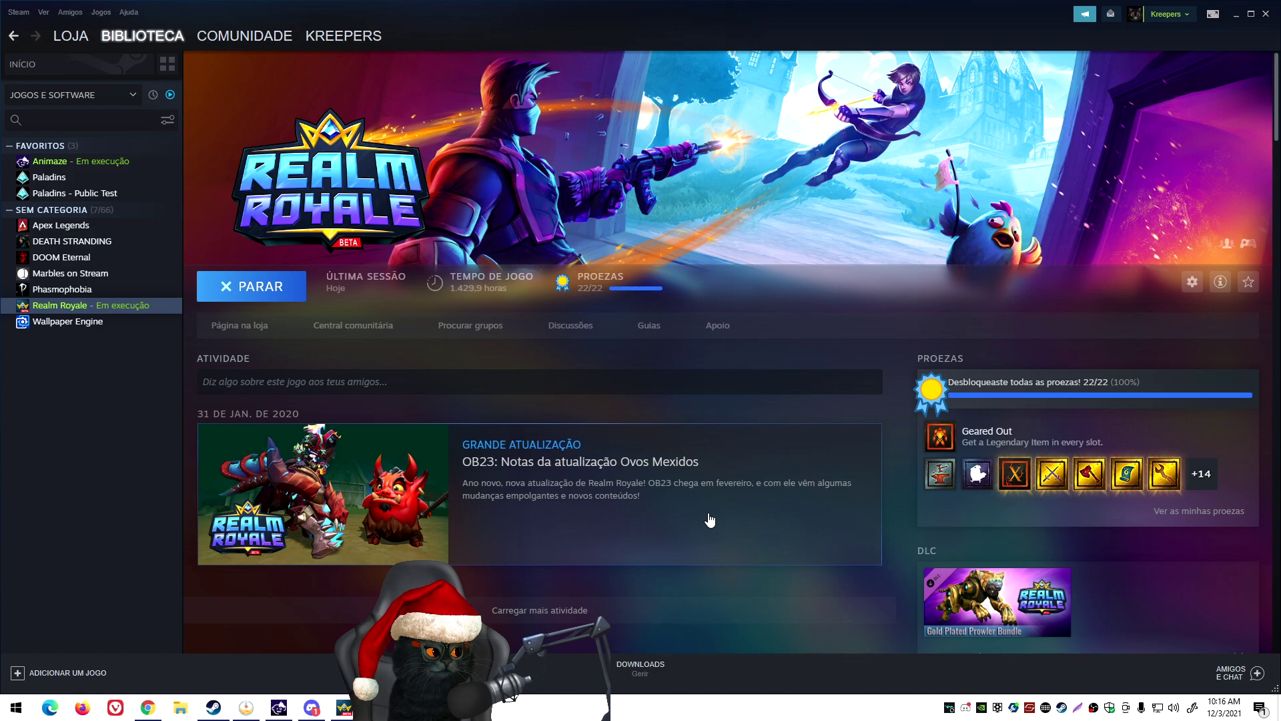
pyautogui.click(342, 708)
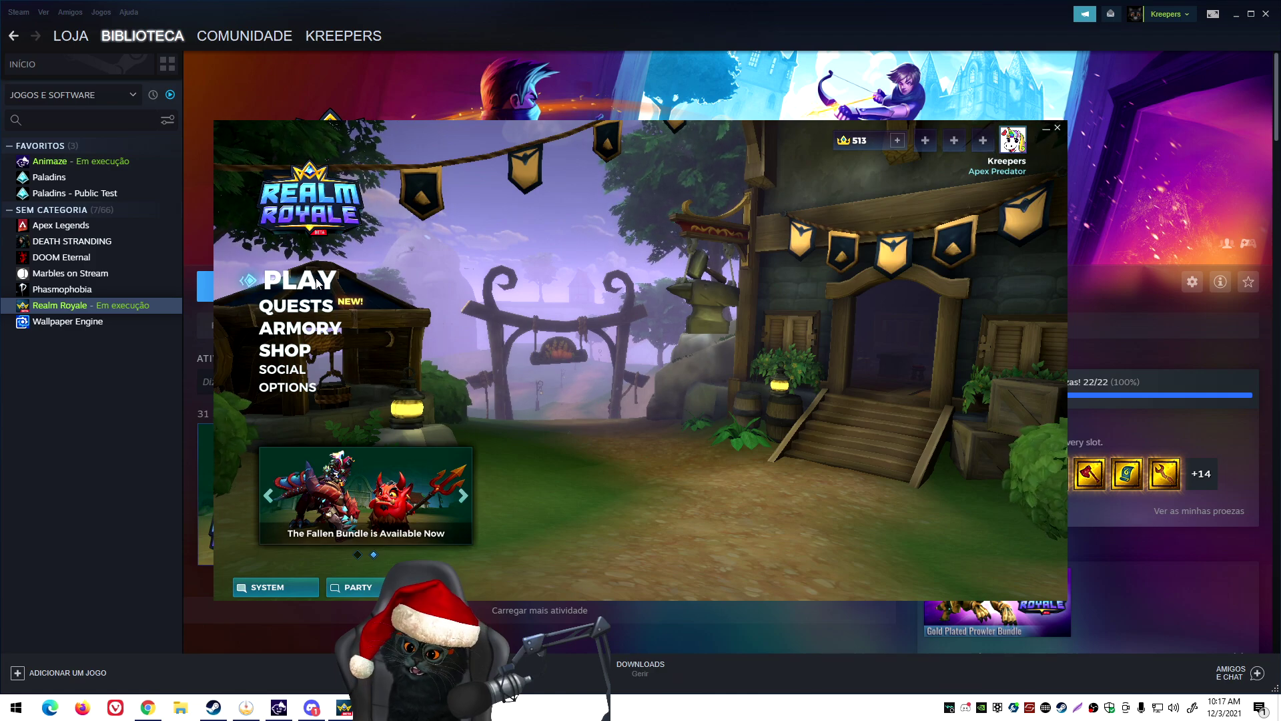
pyautogui.click(296, 280)
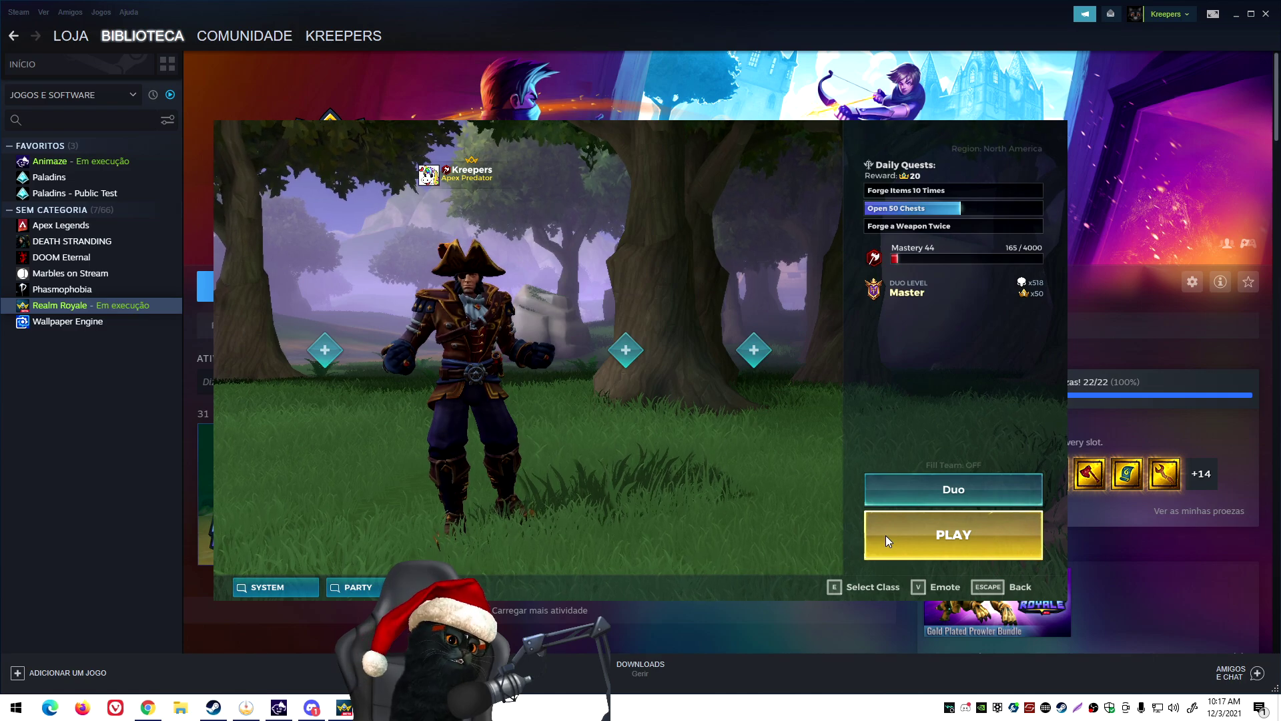
pyautogui.press('Escape')
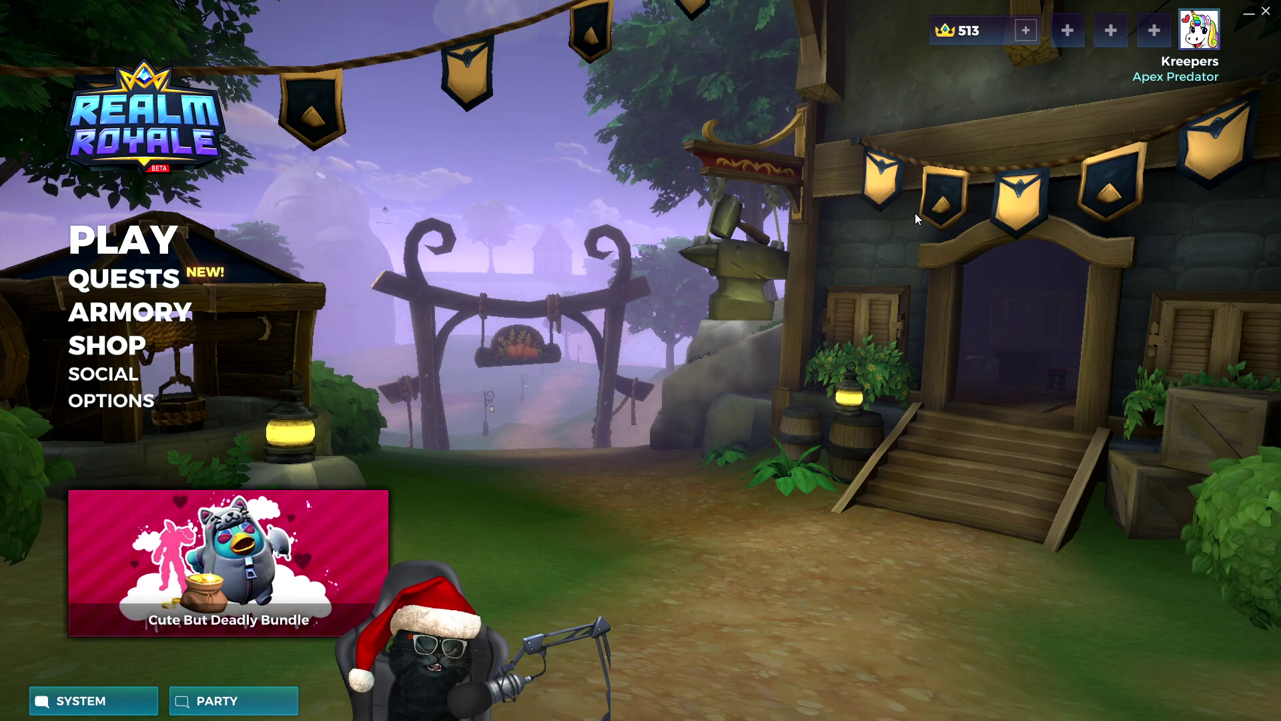
pyautogui.press('Escape')
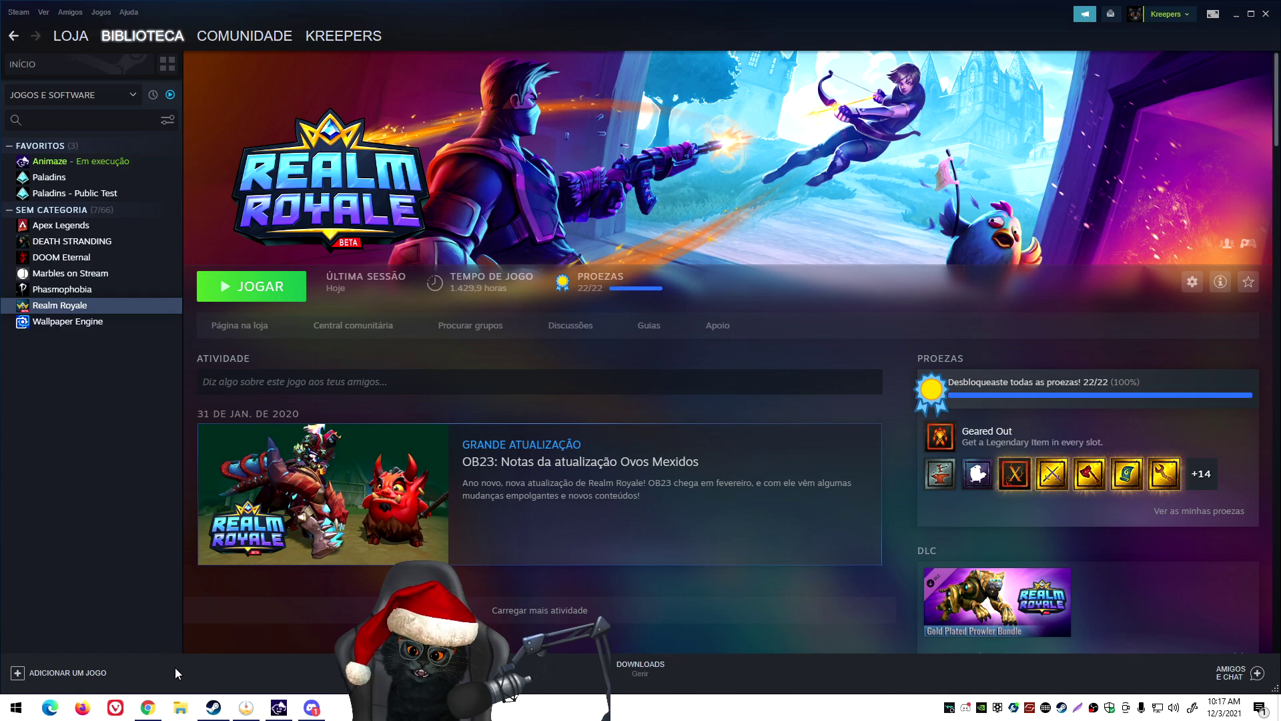
# Step: Switch to Chrome and read the comment's Global System Fix section, including the environment variable's name OPENSSL_ia32cap and value :~0x20000000
pyautogui.click(147, 707)
pyautogui.scroll(-1, 764, 538)
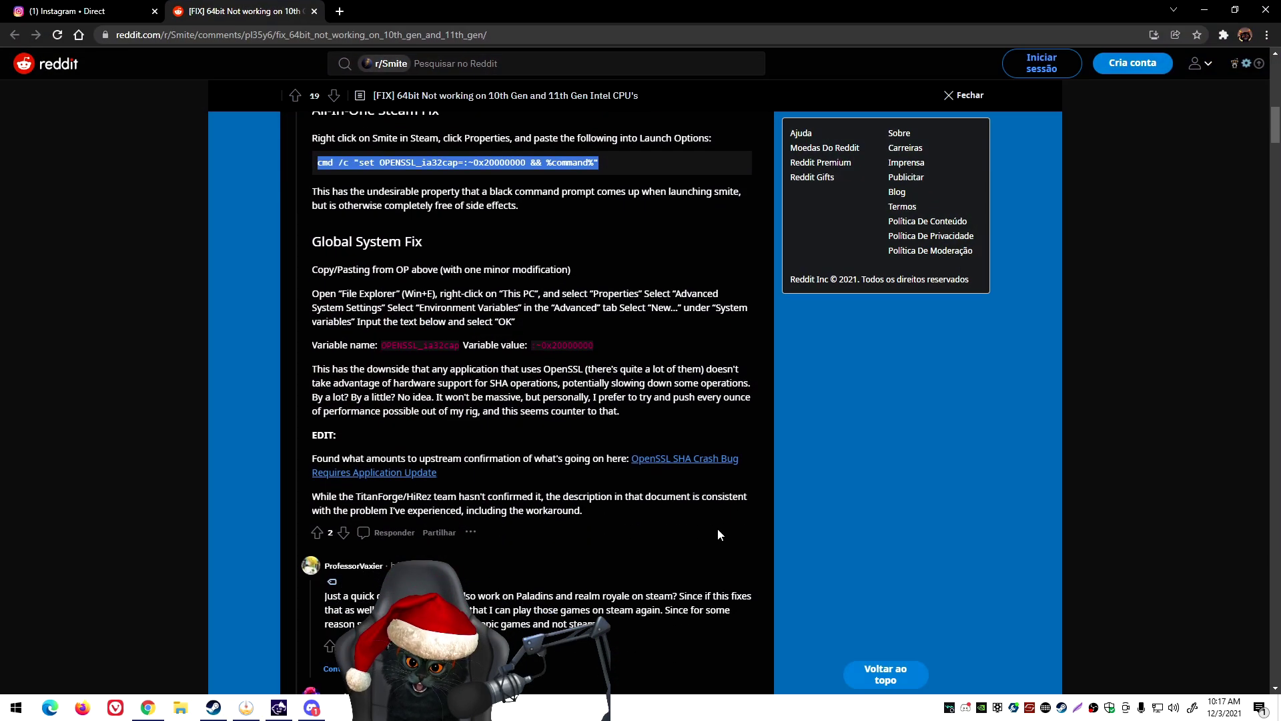
pyautogui.scroll(-2, 714, 530)
pyautogui.scroll(4, 705, 538)
pyautogui.scroll(-2, 704, 538)
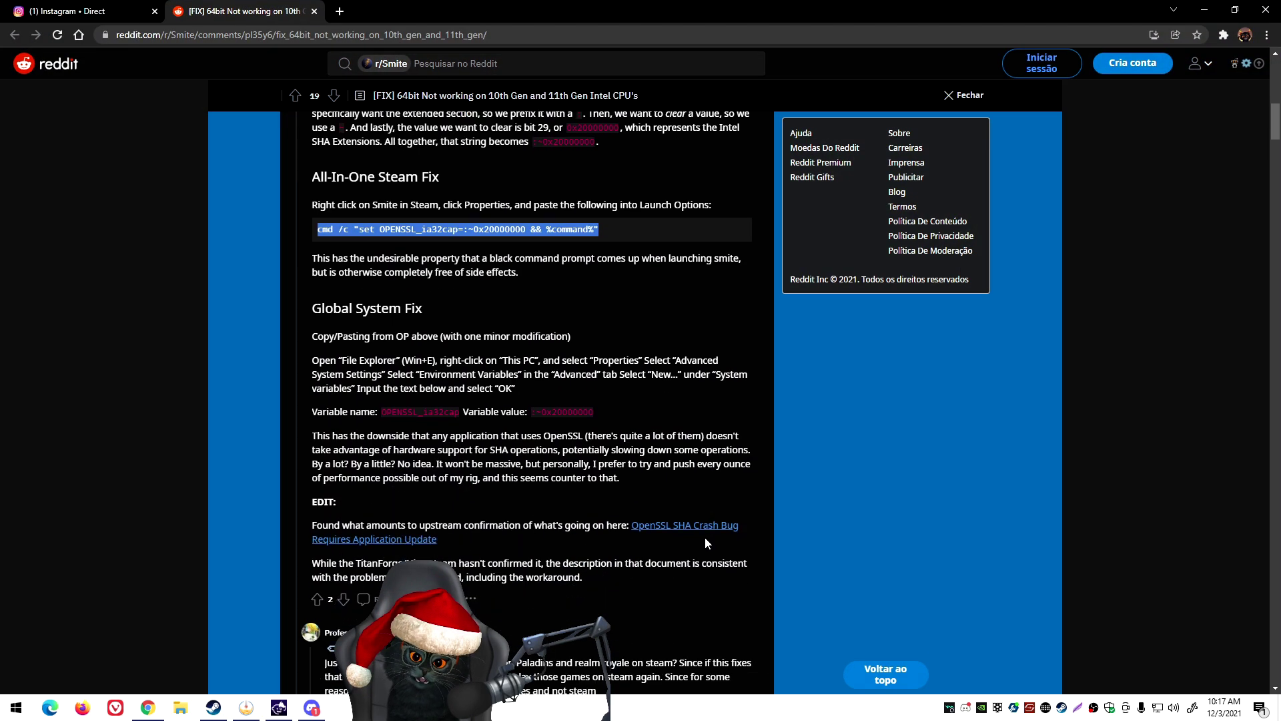
pyautogui.click(328, 308)
pyautogui.moveTo(302, 338); pyautogui.dragTo(651, 361)
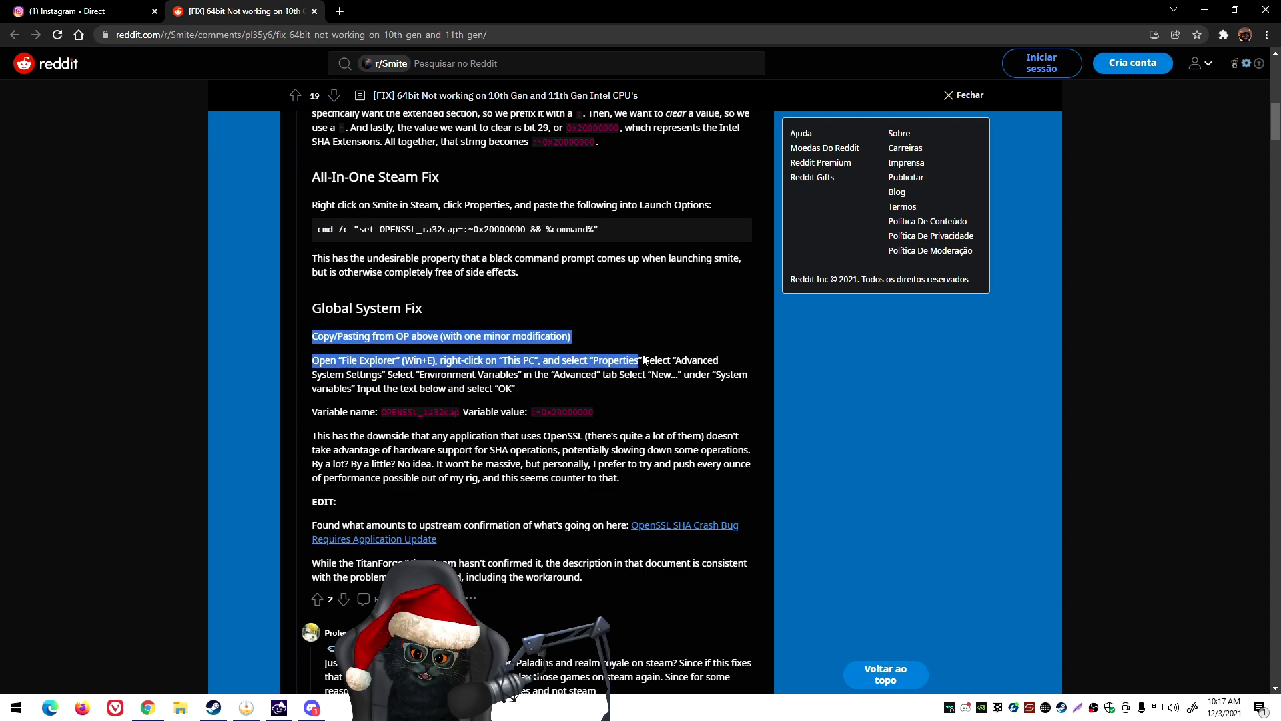
pyautogui.click(650, 361)
pyautogui.scroll(-1, 527, 402)
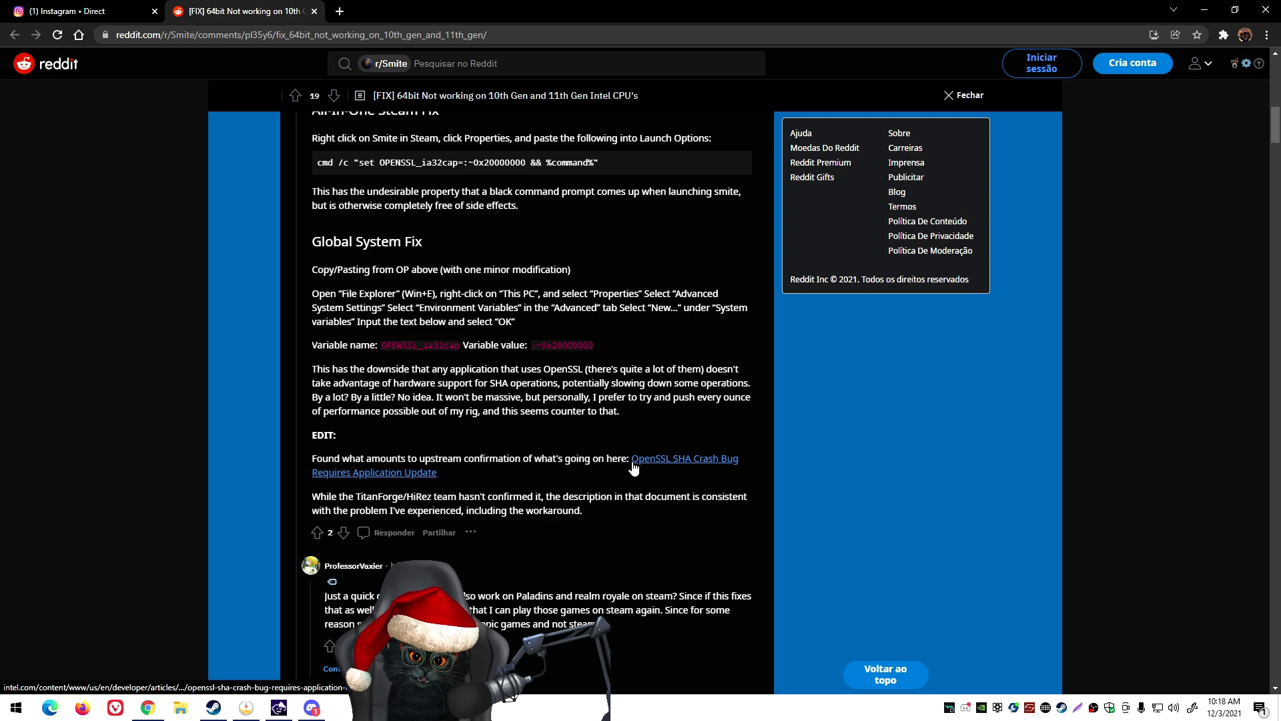
pyautogui.moveTo(594, 345); pyautogui.dragTo(316, 345)
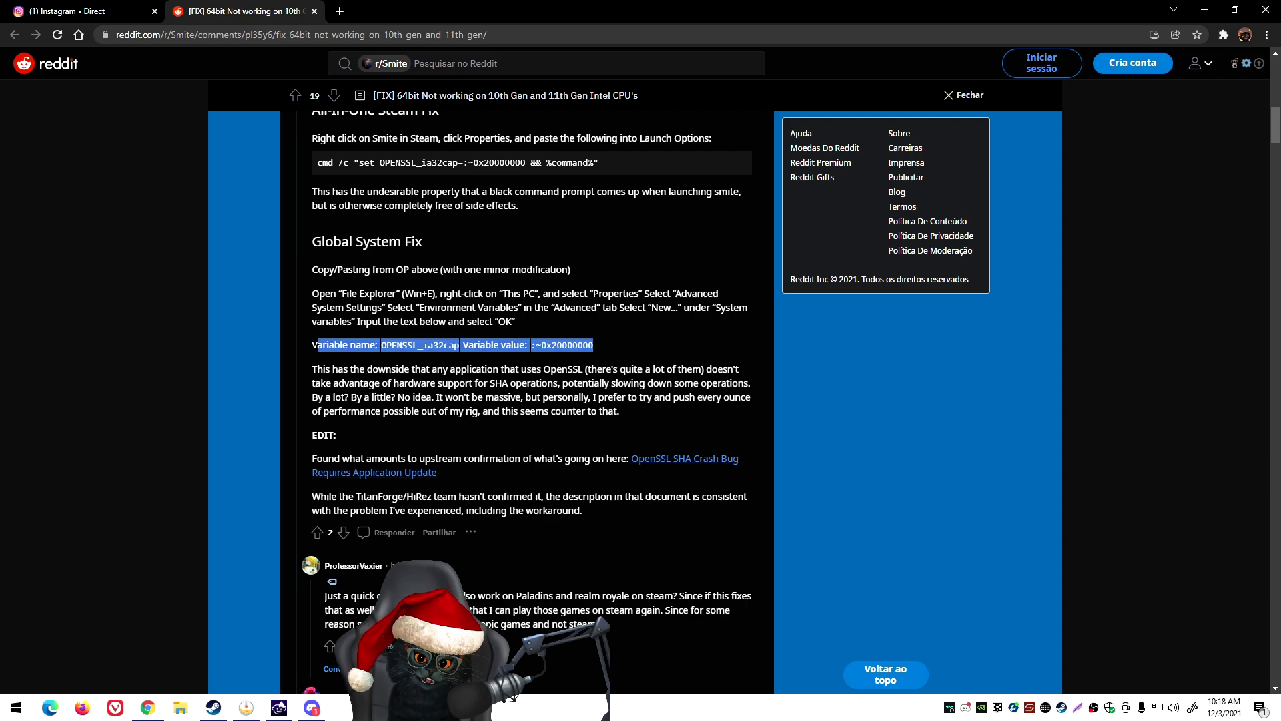
pyautogui.click(416, 358)
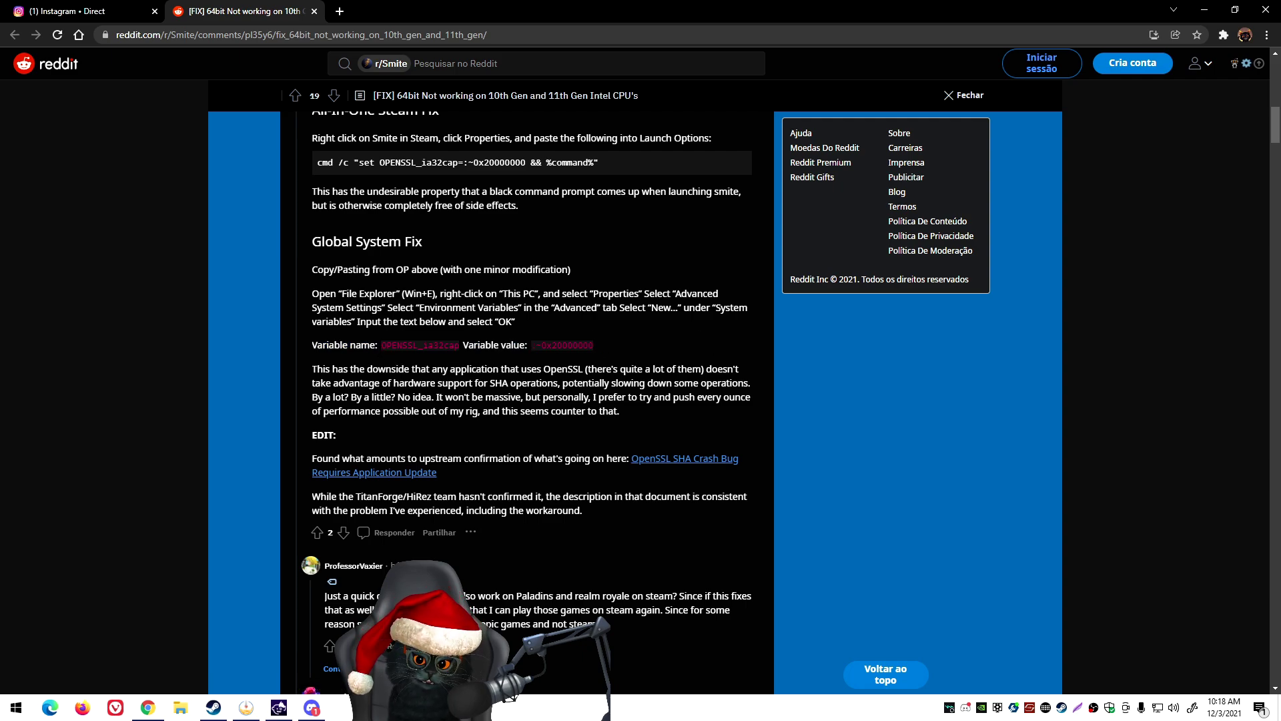
pyautogui.moveTo(535, 345); pyautogui.dragTo(611, 350)
pyautogui.click(613, 351)
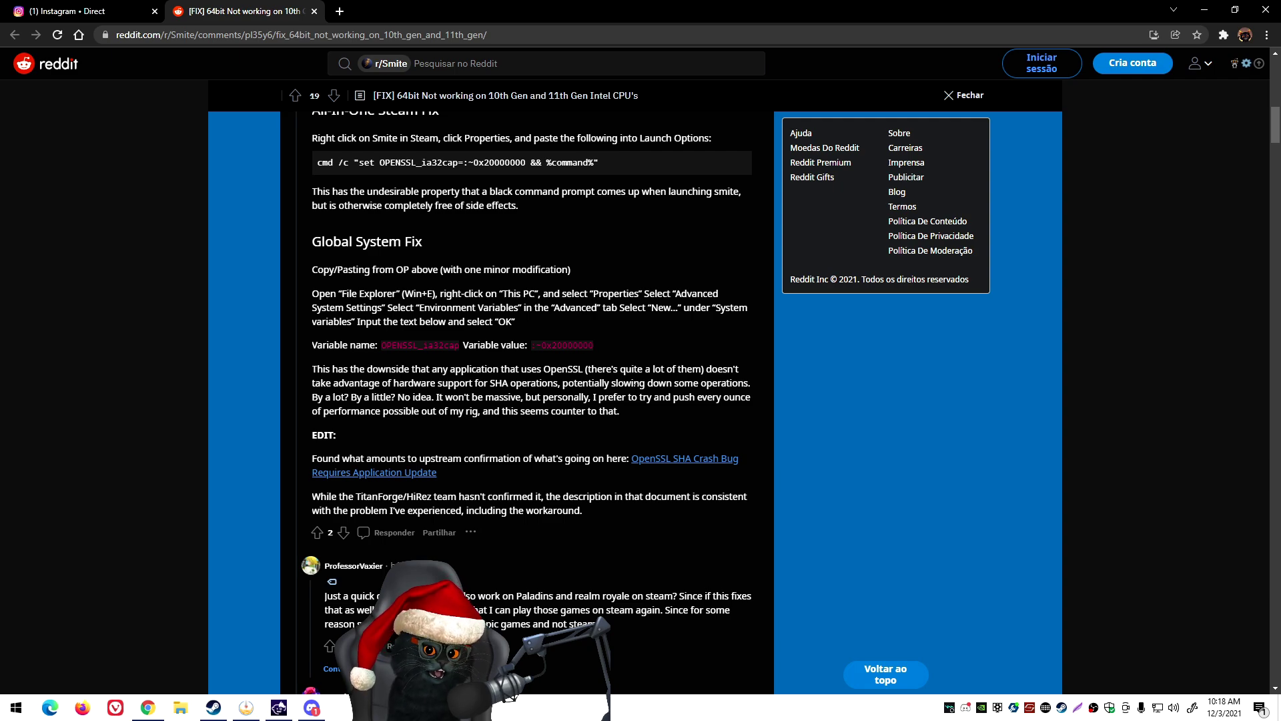
# Step: Return to Steam, open the General properties of Realm Royale, and highlight the command in its launch options
pyautogui.click(1209, 14)
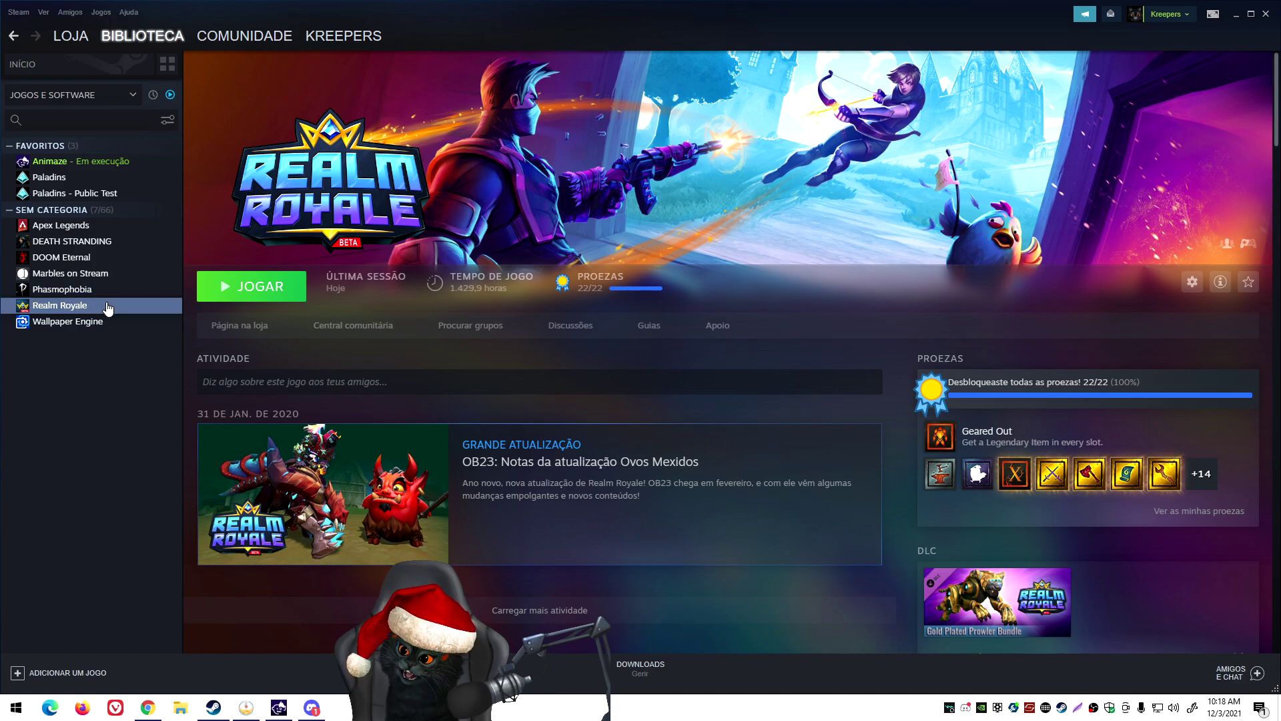
pyautogui.rightClick(107, 305)
pyautogui.click(139, 386)
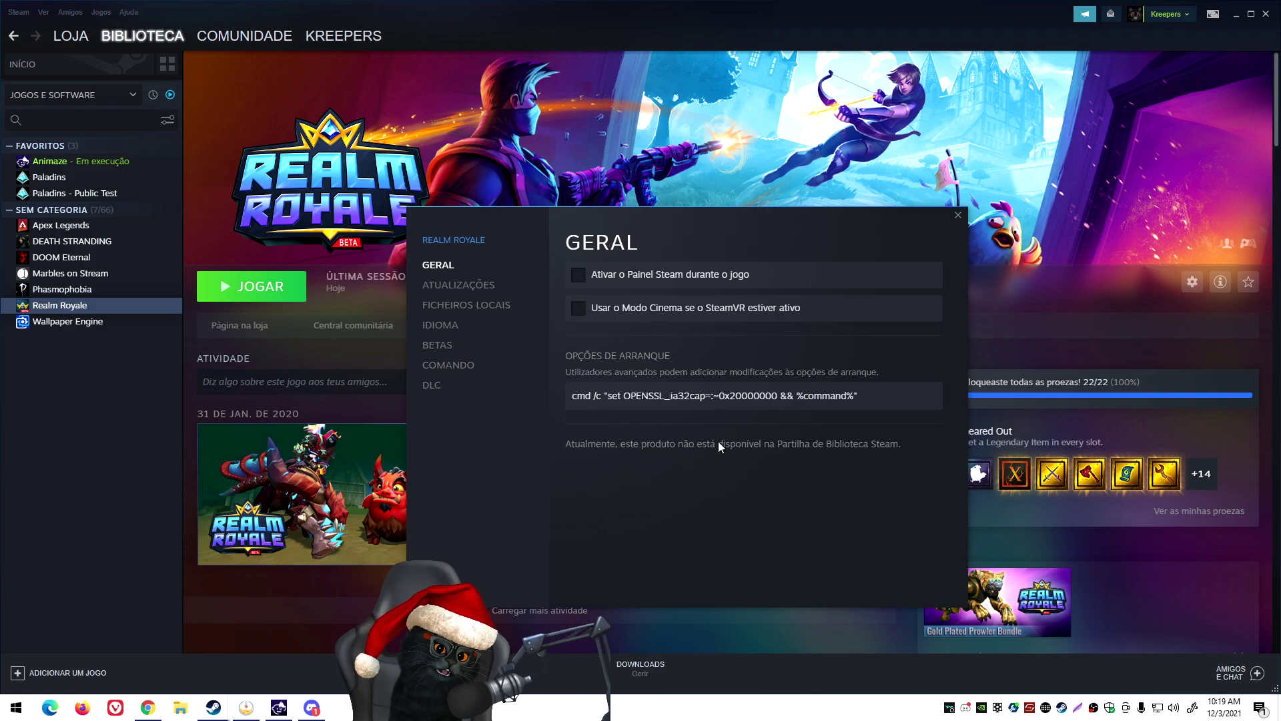
pyautogui.tripleClick(881, 404)
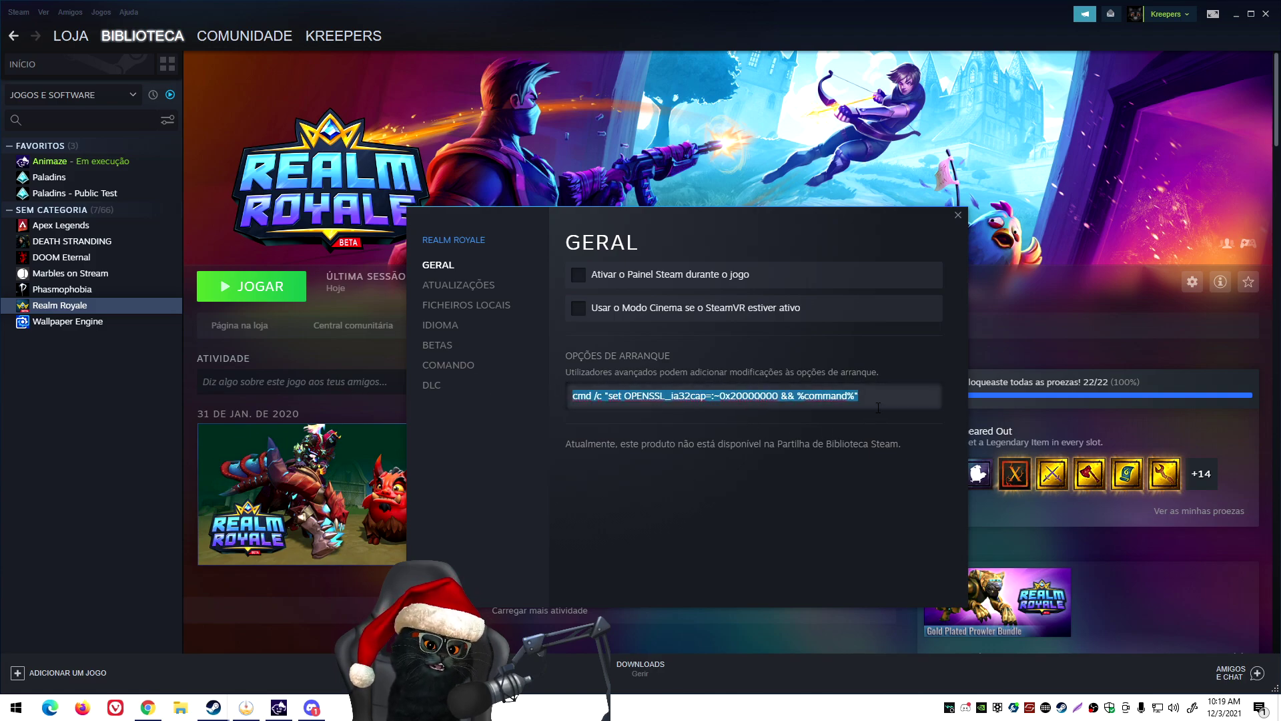
# Step: Close the properties of Realm Royale with its launch options kept, and close the Steam window
pyautogui.press('End')
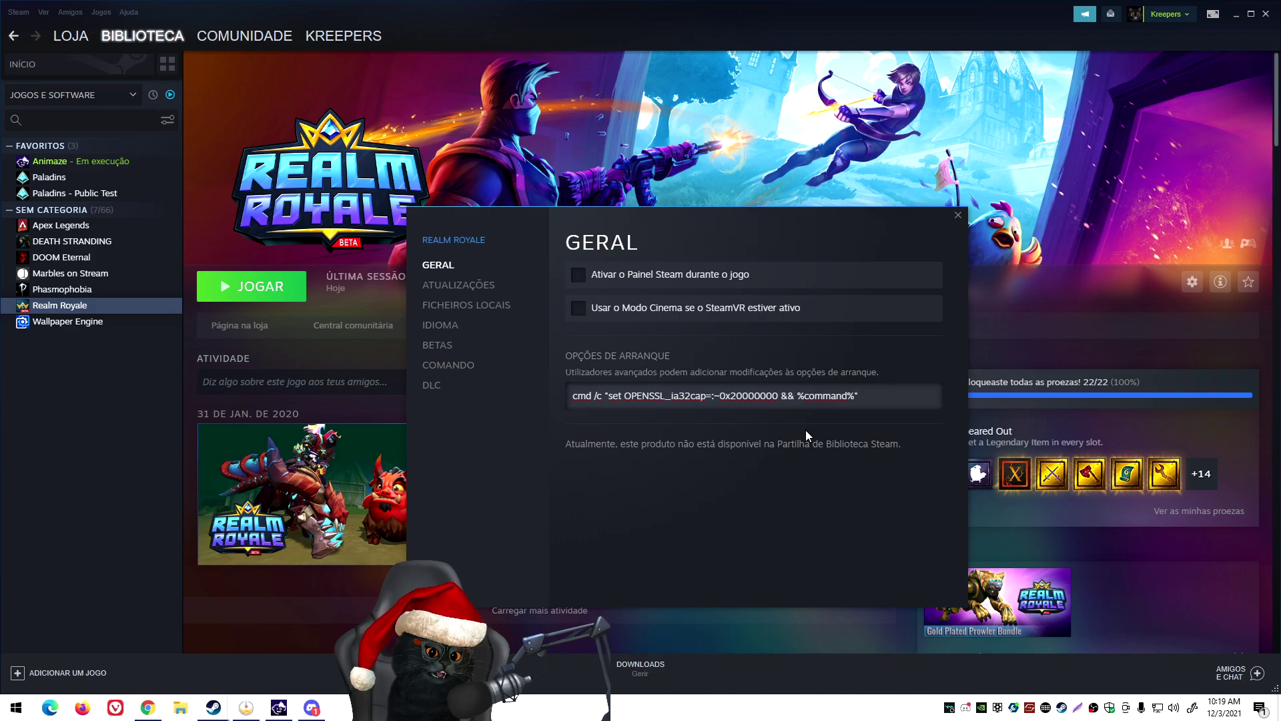
pyautogui.click(958, 216)
pyautogui.click(1265, 13)
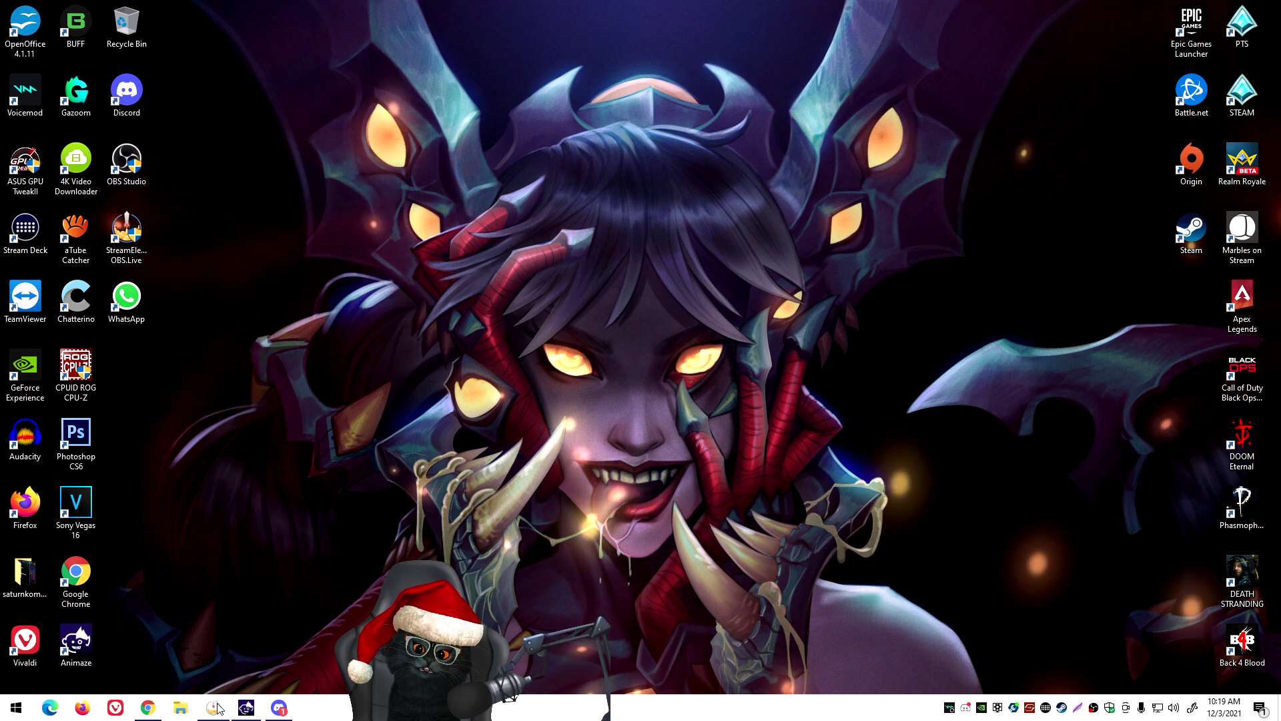
# Step: Switch to Chrome, view the Instagram message sharing the fix, review the linked Reddit thread's post and fix comment, and minimize the browser
pyautogui.click(147, 706)
pyautogui.click(88, 8)
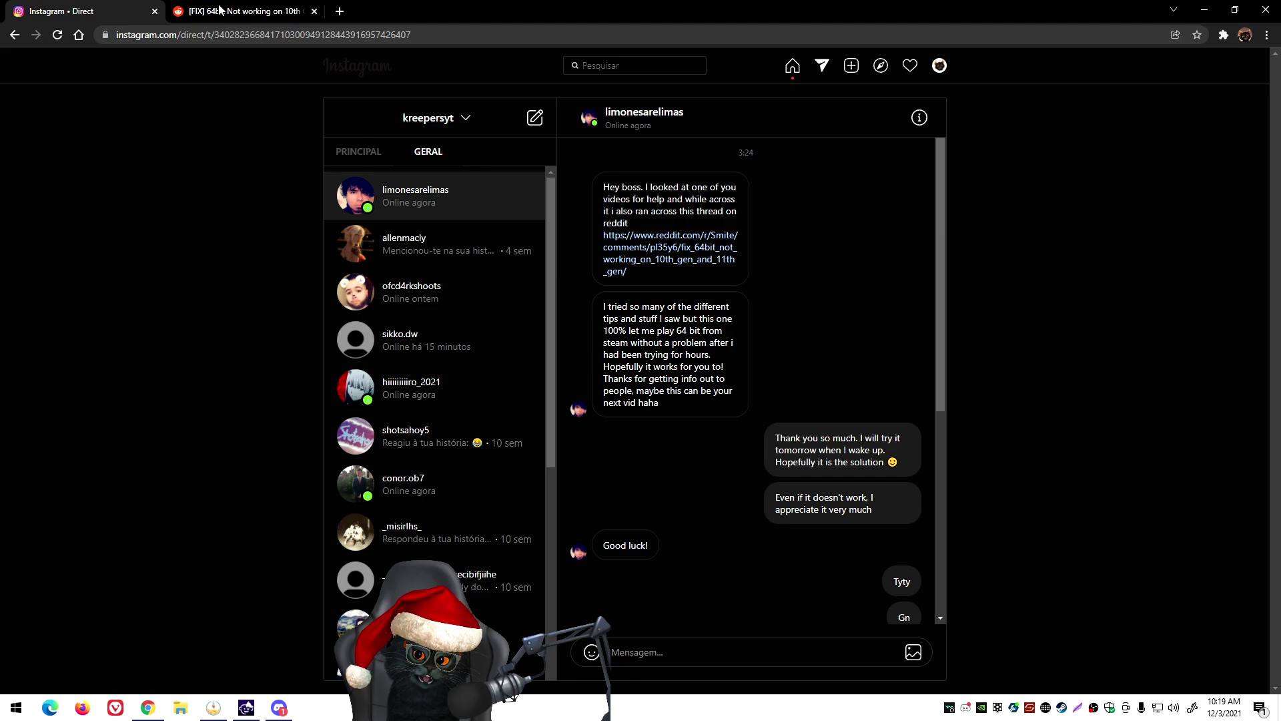
pyautogui.click(242, 13)
pyautogui.scroll(15, 362, 575)
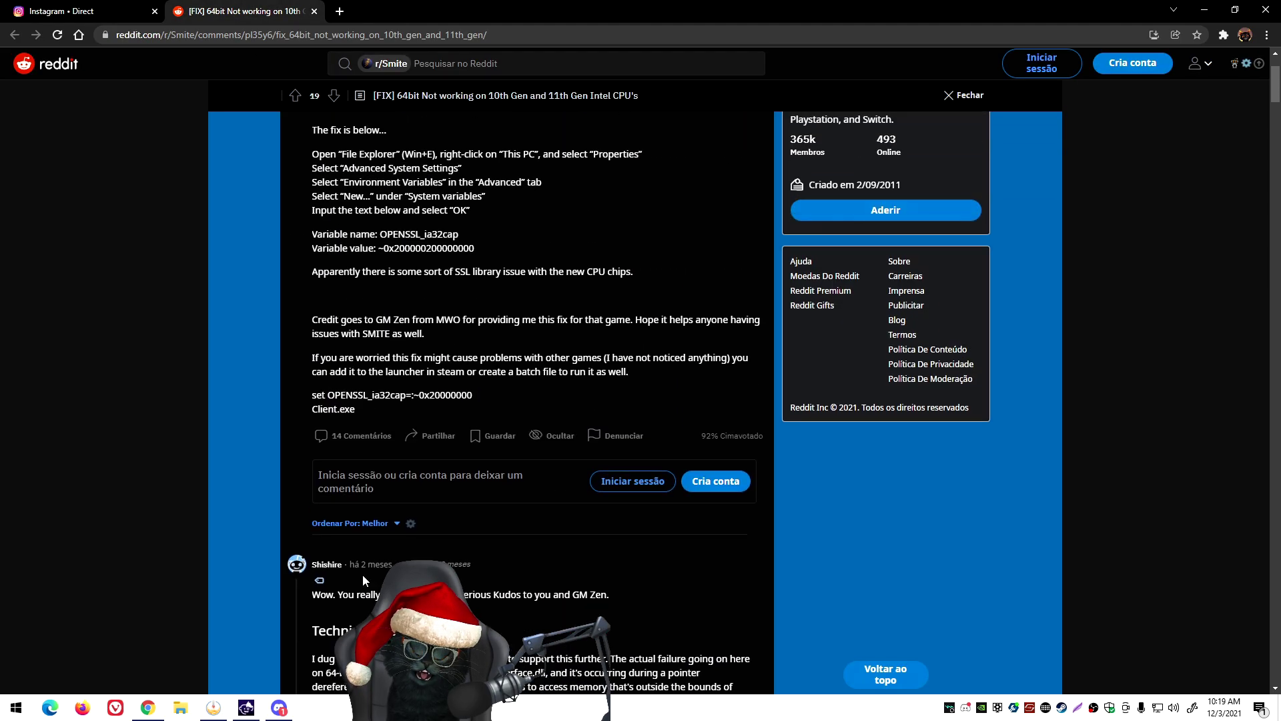
pyautogui.scroll(-14, 475, 566)
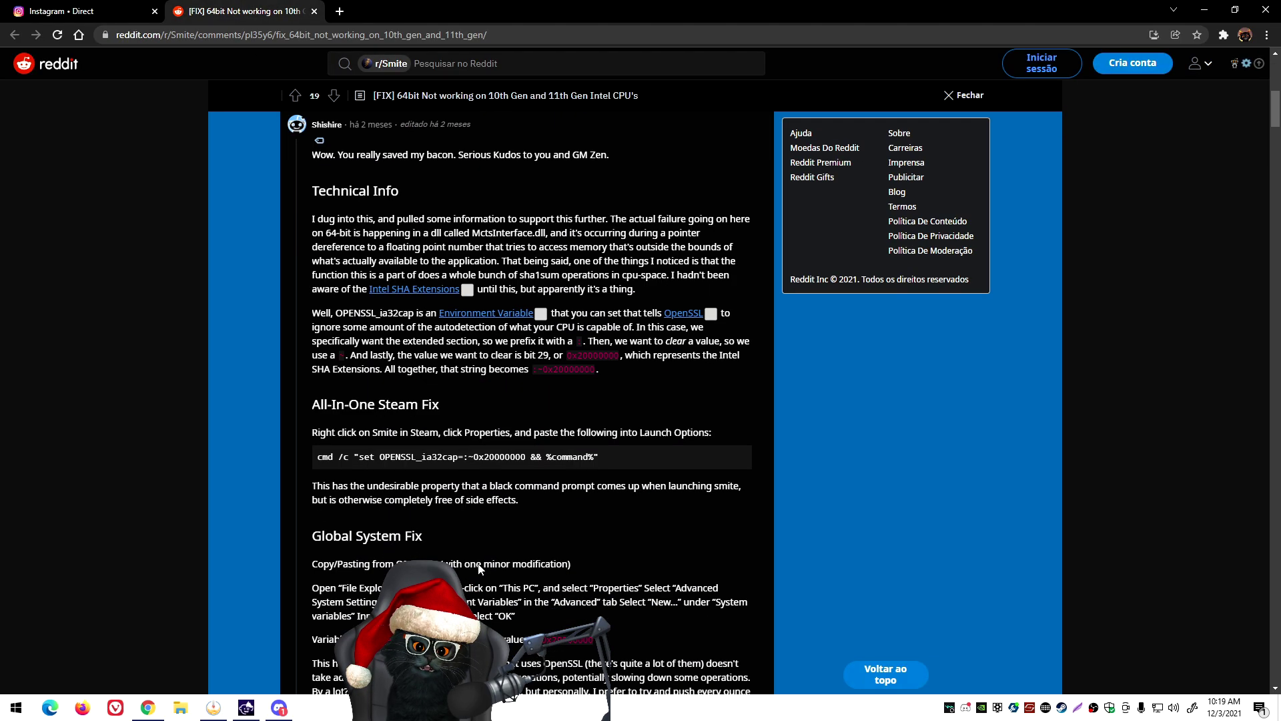
pyautogui.scroll(-6, 487, 561)
pyautogui.scroll(20, 486, 562)
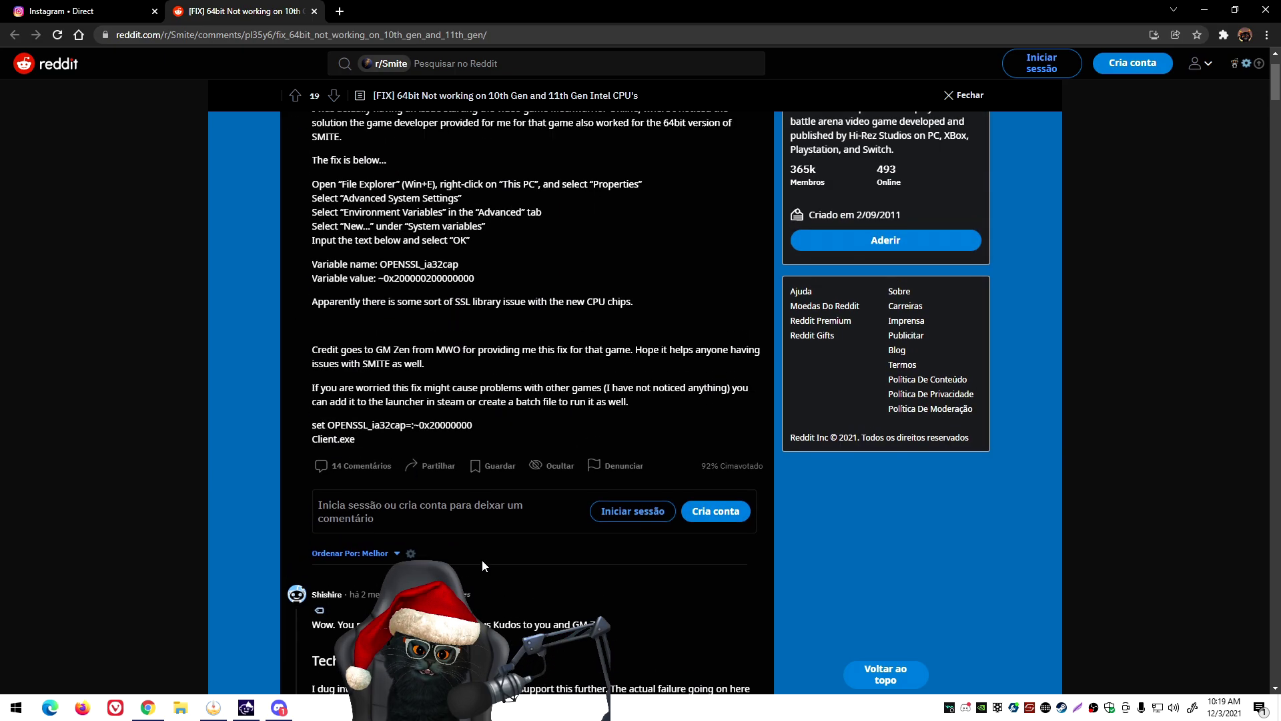
pyautogui.click(1195, 10)
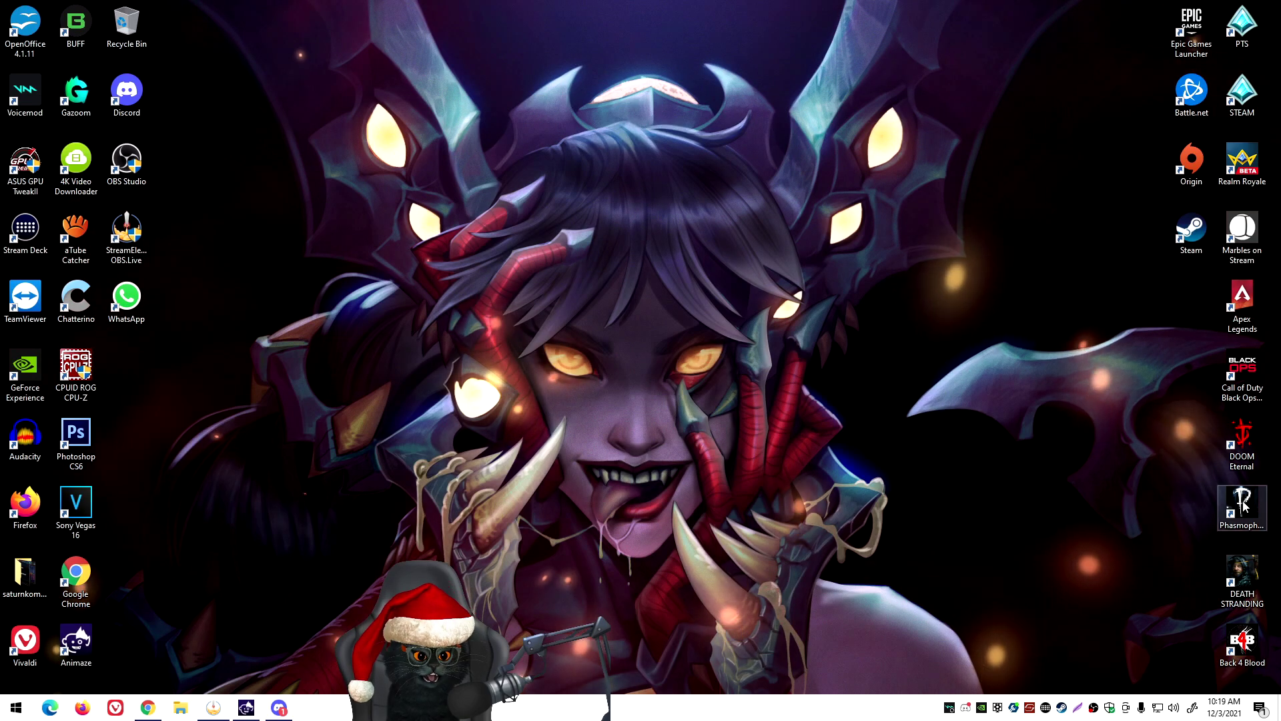